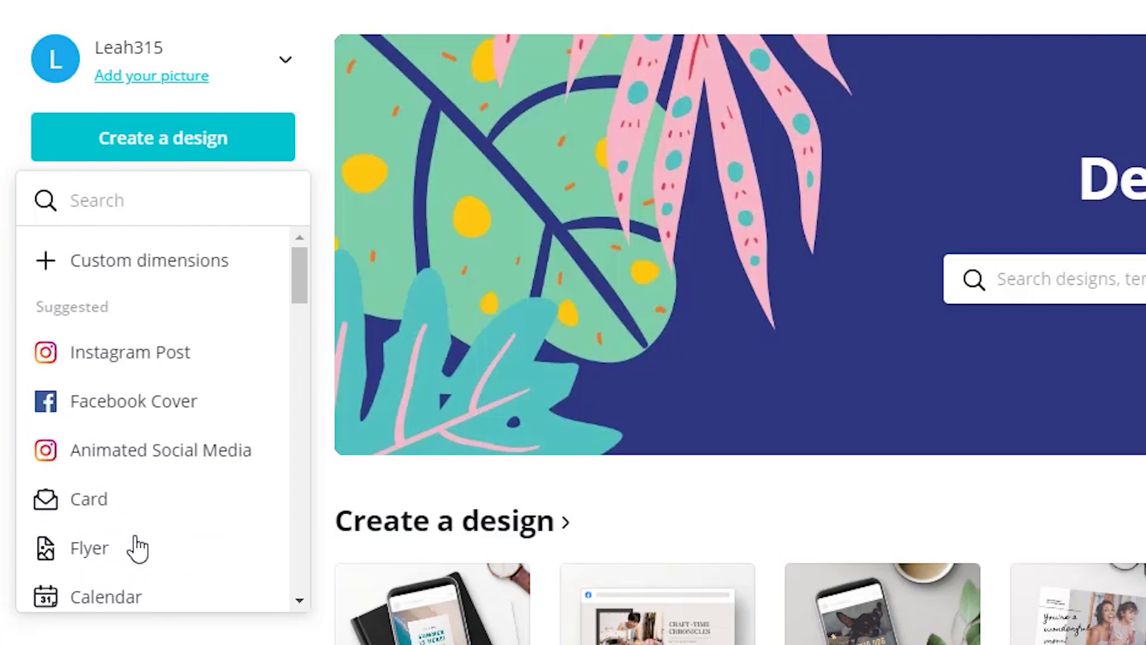
Create a new design with custom dimensions of 1920 × 1080 px
left_click(122, 274)
type("1920")
key("Tab")
type("1080")
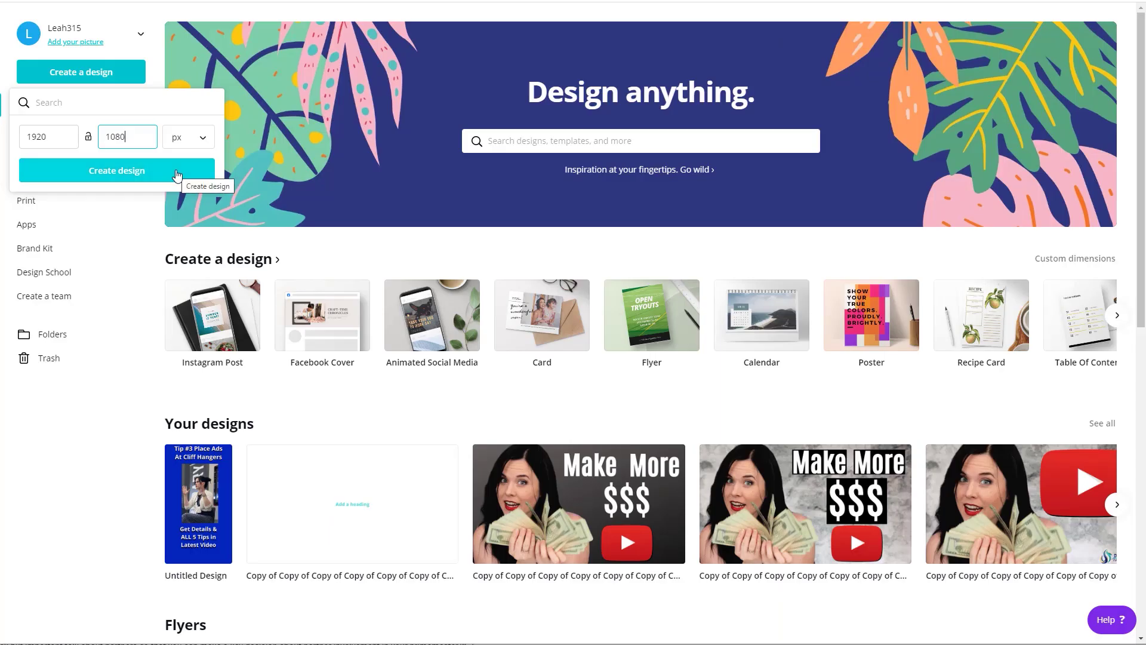
left_click(177, 172)
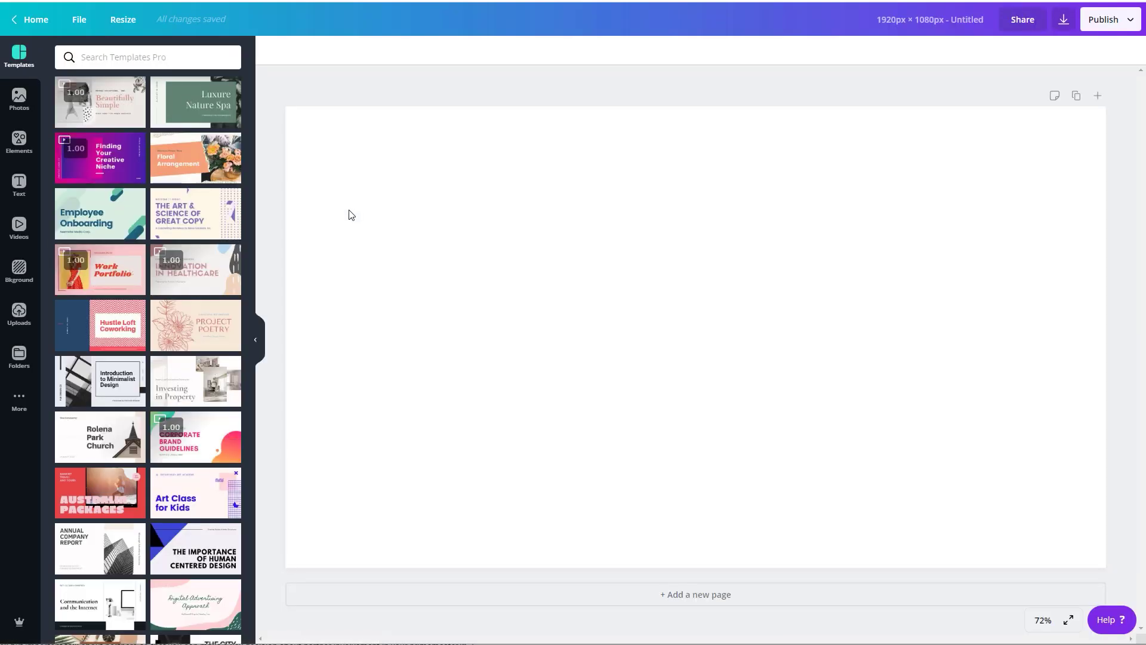
Browse the uploaded images and upload the new portrait photo of the smiling woman in the blue top
left_click(20, 315)
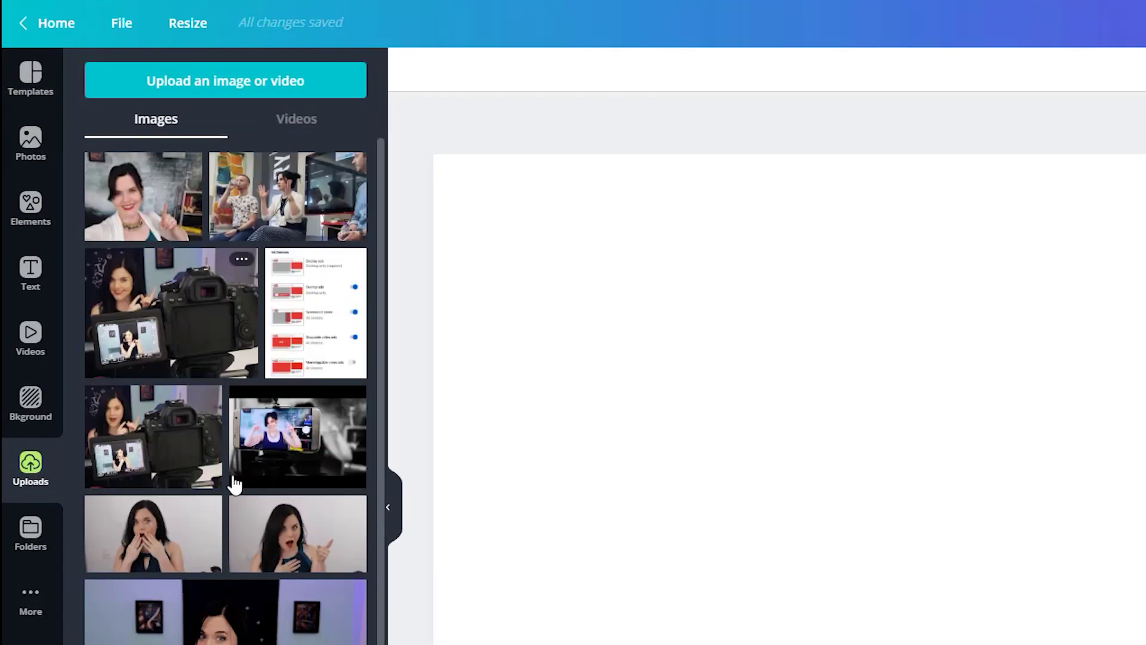
scroll(235, 481, "down", 15)
scroll(226, 390, "down", 15)
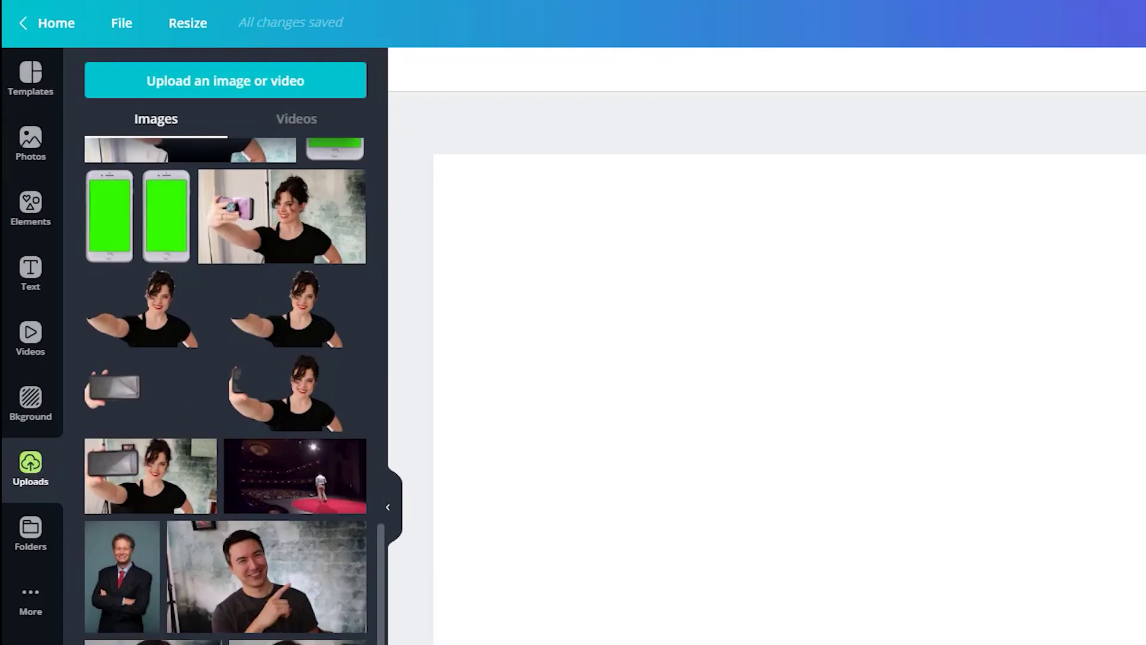
scroll(226, 390, "up", 20)
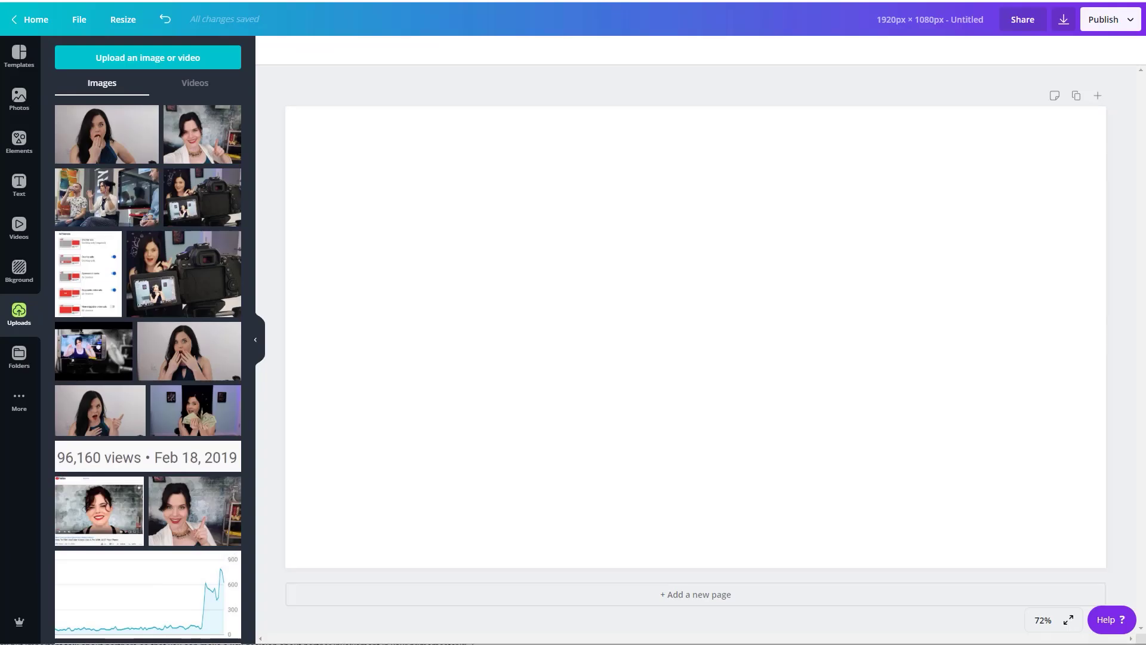
left_click_drag(54, 239, 130, 288)
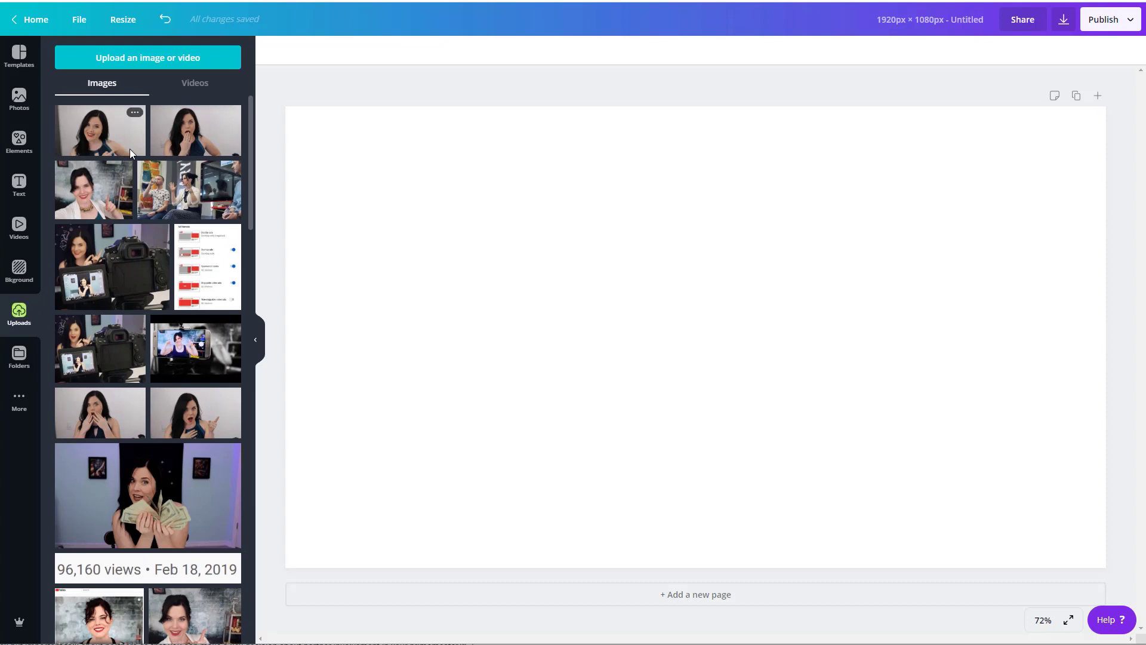
Place the uploaded photo of the pointing man on the page and enlarge it to about 2,451 × 1,376 px, covering the canvas
scroll(138, 391, "down", 7)
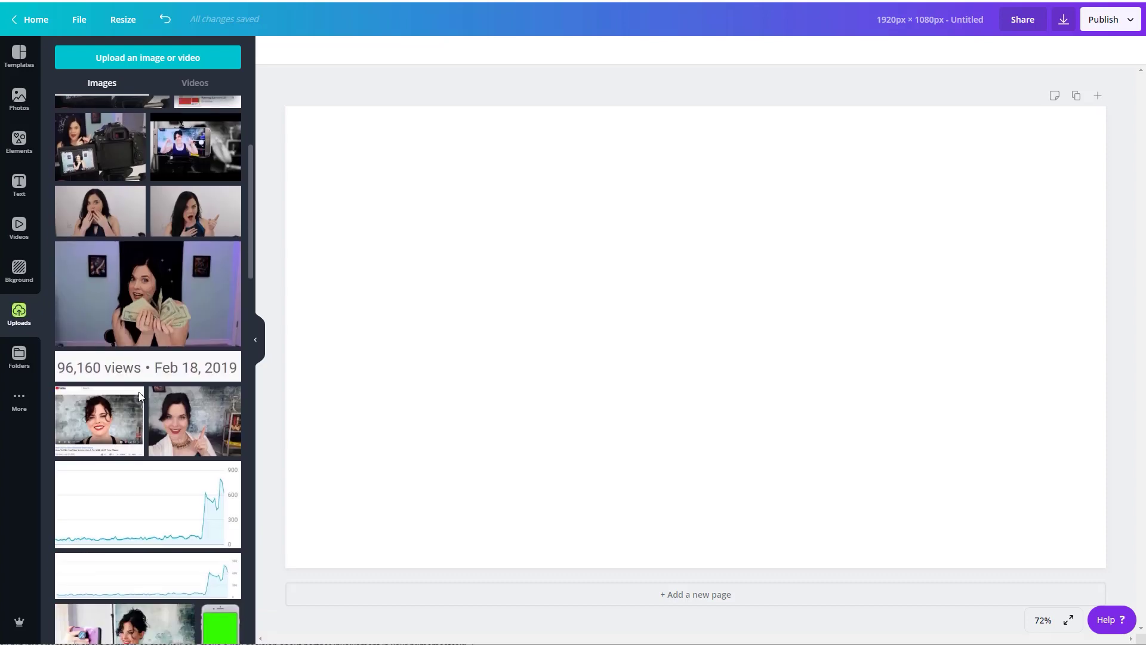
scroll(138, 392, "down", 5)
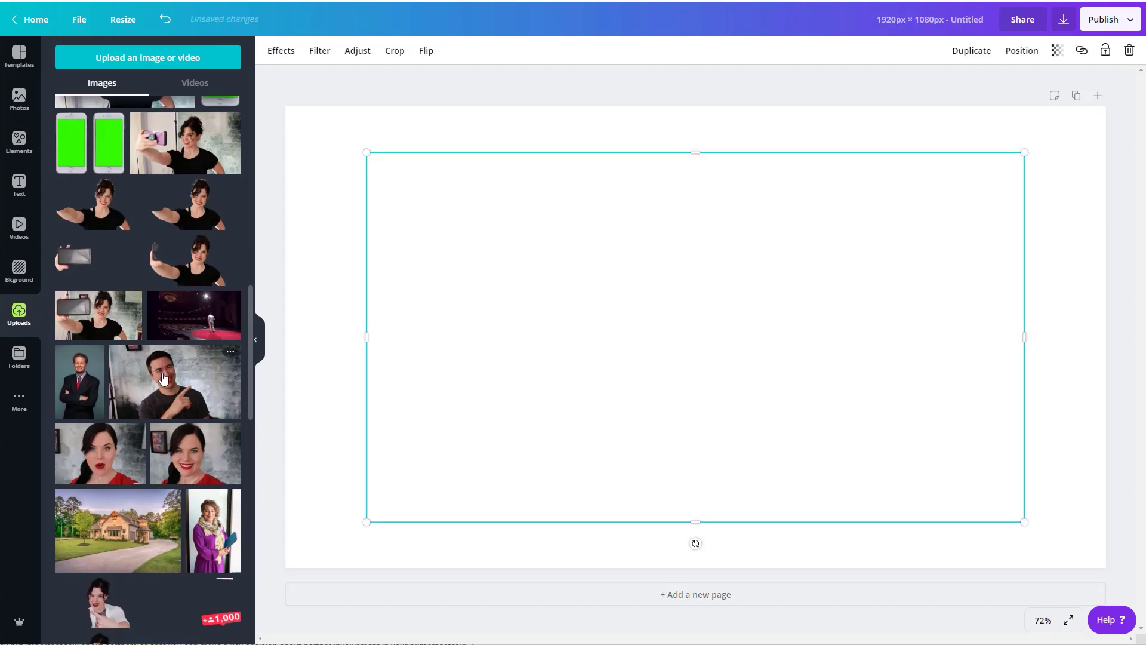
left_click(149, 376)
left_click_drag(879, 381, 982, 440)
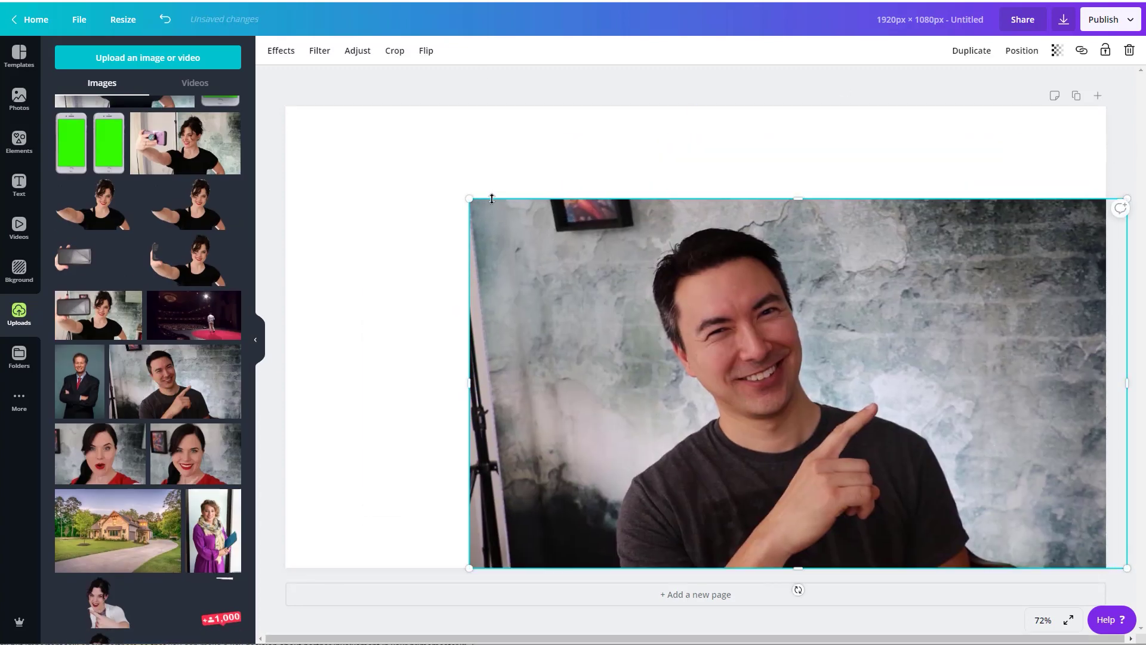
left_click_drag(465, 197, 111, 105)
left_click_drag(671, 364, 653, 437)
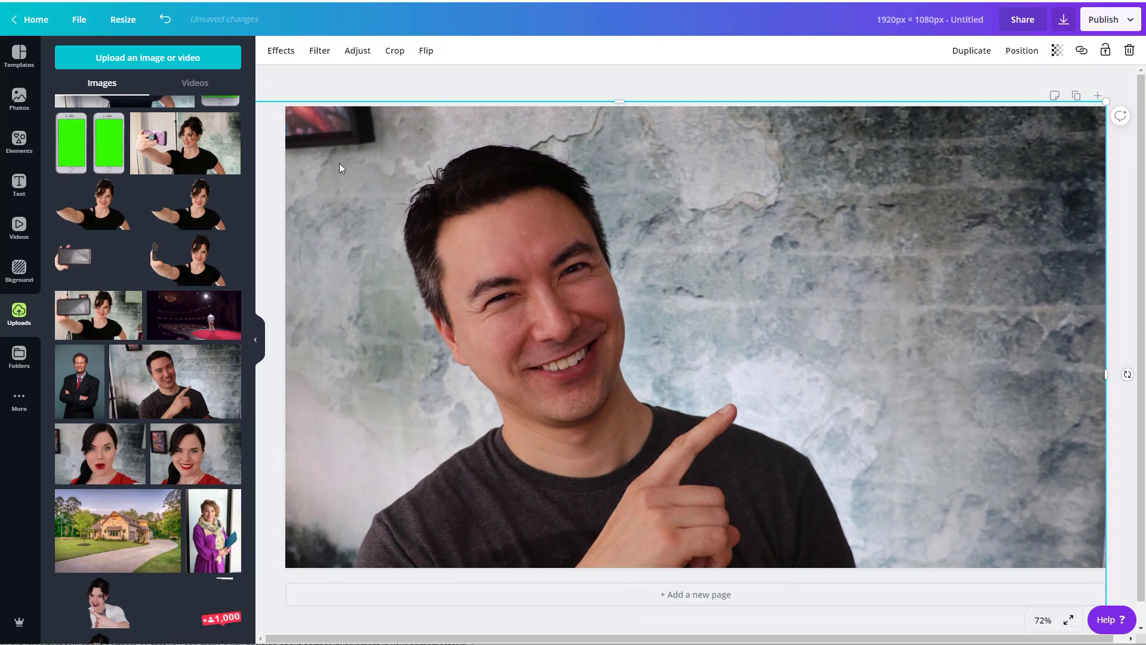
left_click_drag(1103, 103, 1140, 82)
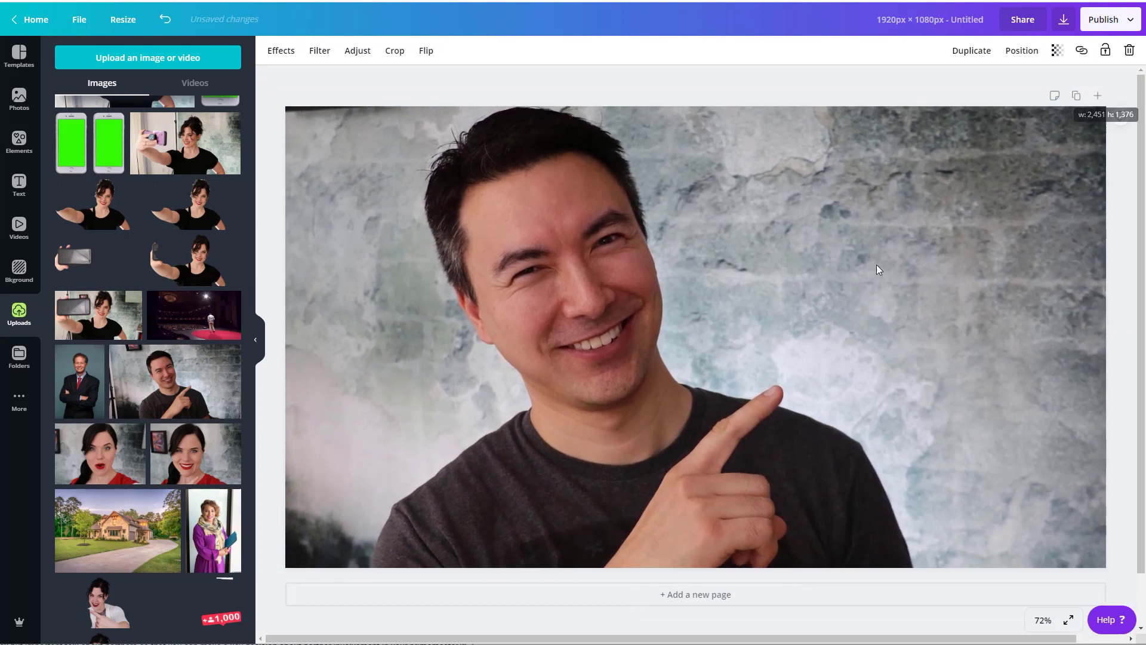
left_click_drag(734, 343, 571, 380)
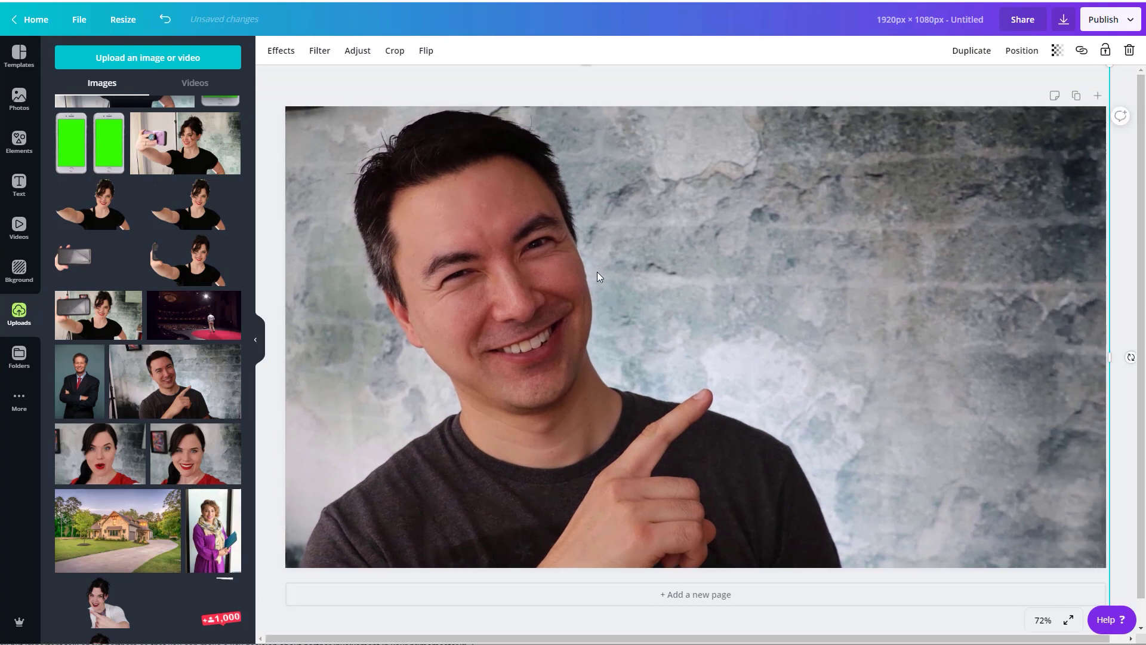
Try a larger scale and different positions for the man's photo, and delete it from the page
left_click_drag(526, 341, 788, 434)
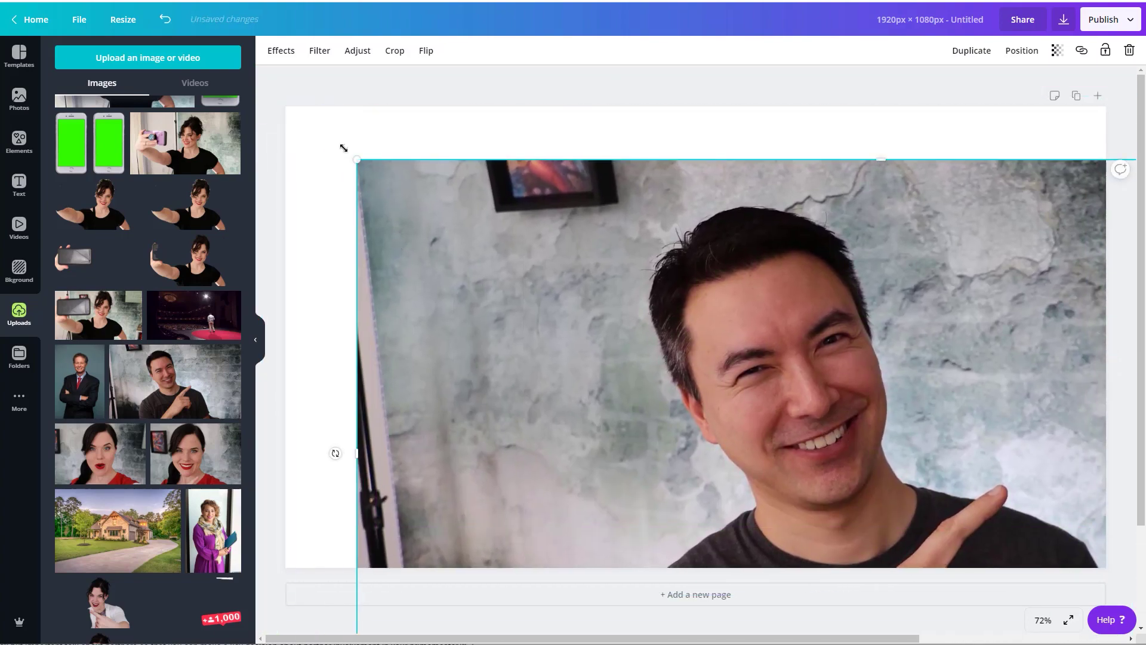
left_click_drag(354, 160, 466, 268)
left_click_drag(791, 443, 454, 231)
left_click_drag(354, 145, 12, 84)
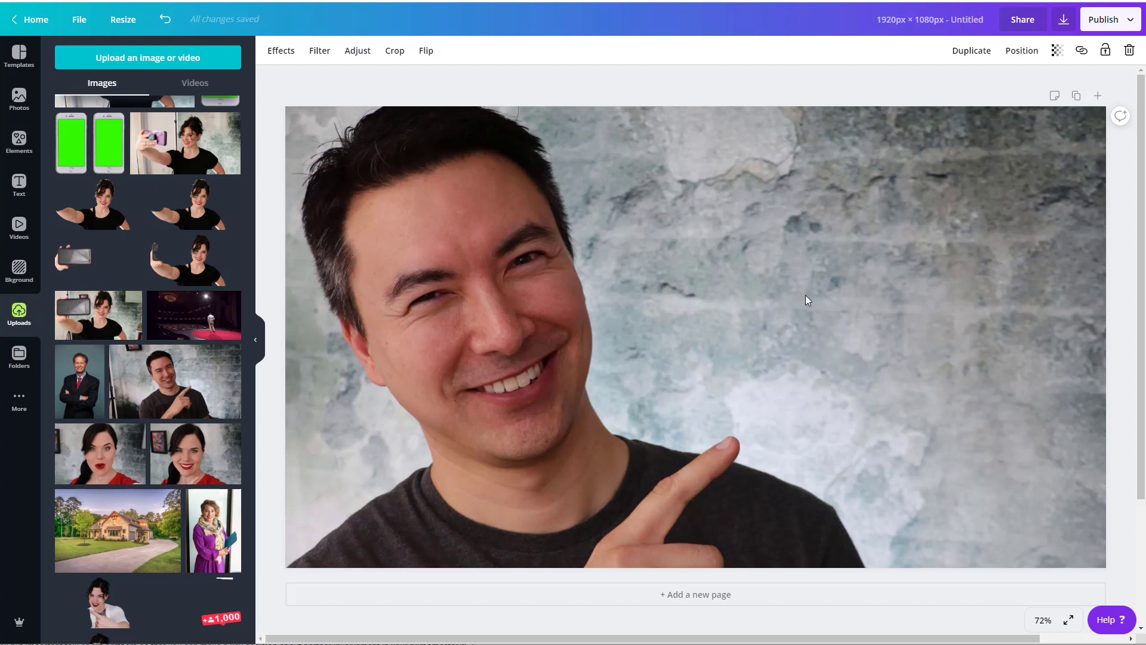
left_click_drag(776, 280, 785, 320)
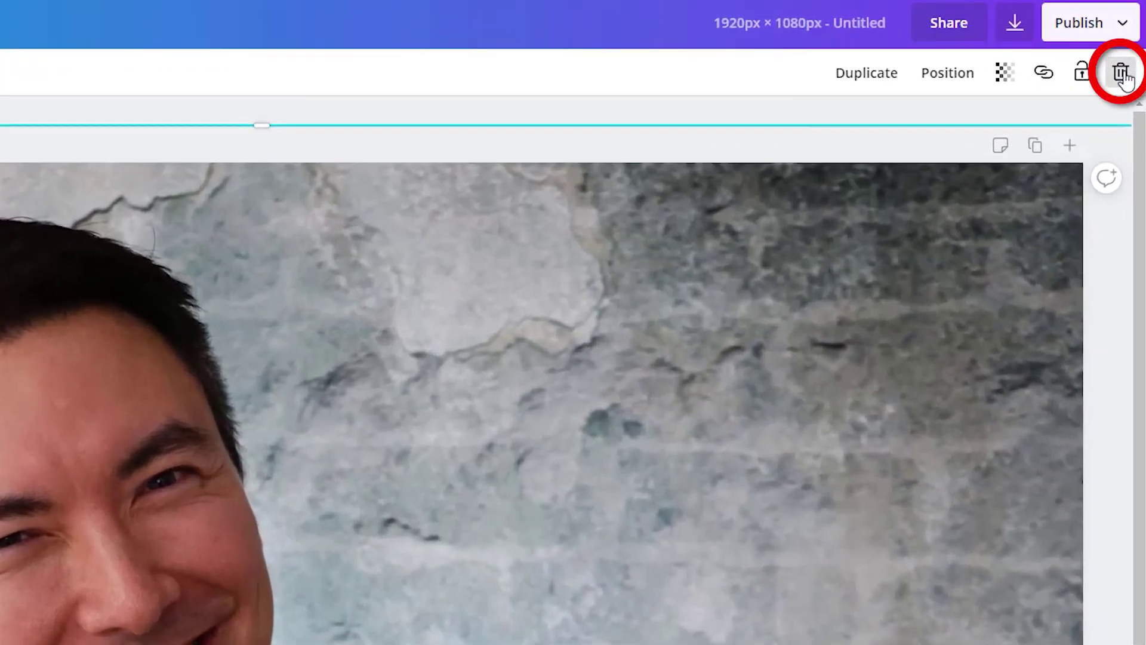
left_click(1121, 75)
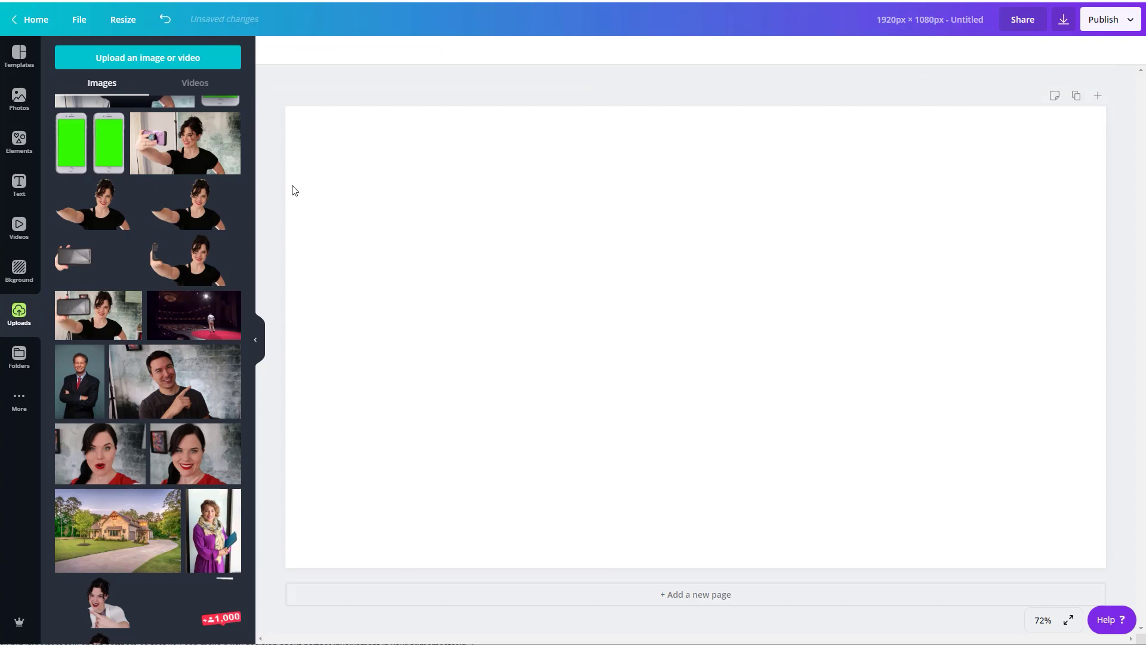
Add the newly uploaded photo of the smiling woman to the page and remove its background with Background Remover
scroll(131, 334, "up", 15)
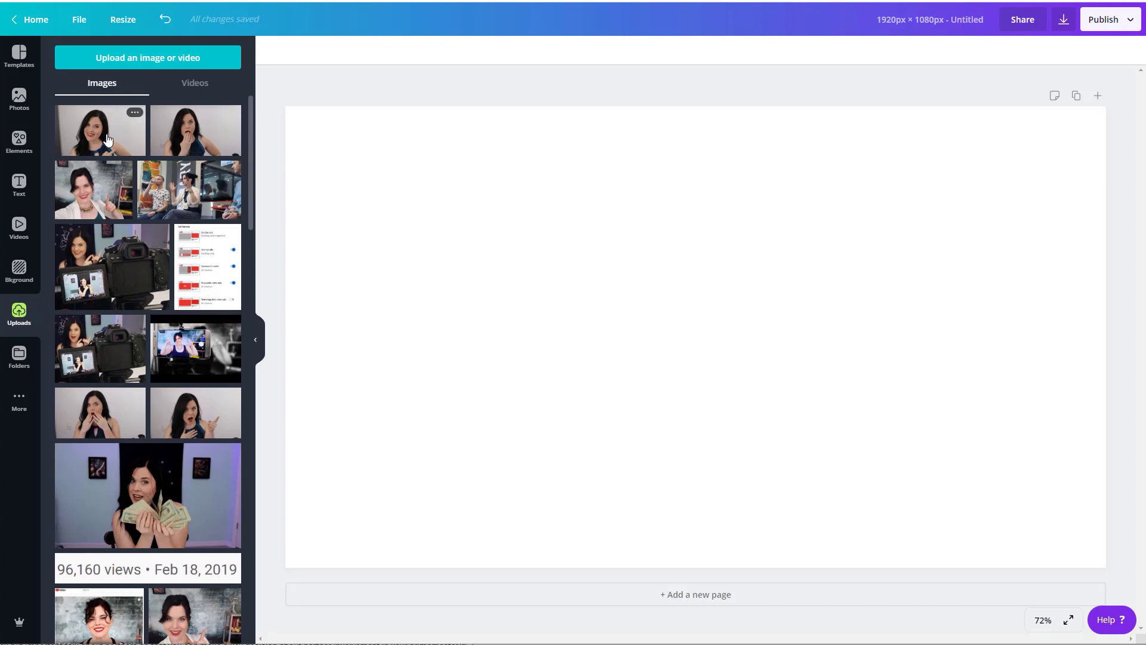
left_click(107, 139)
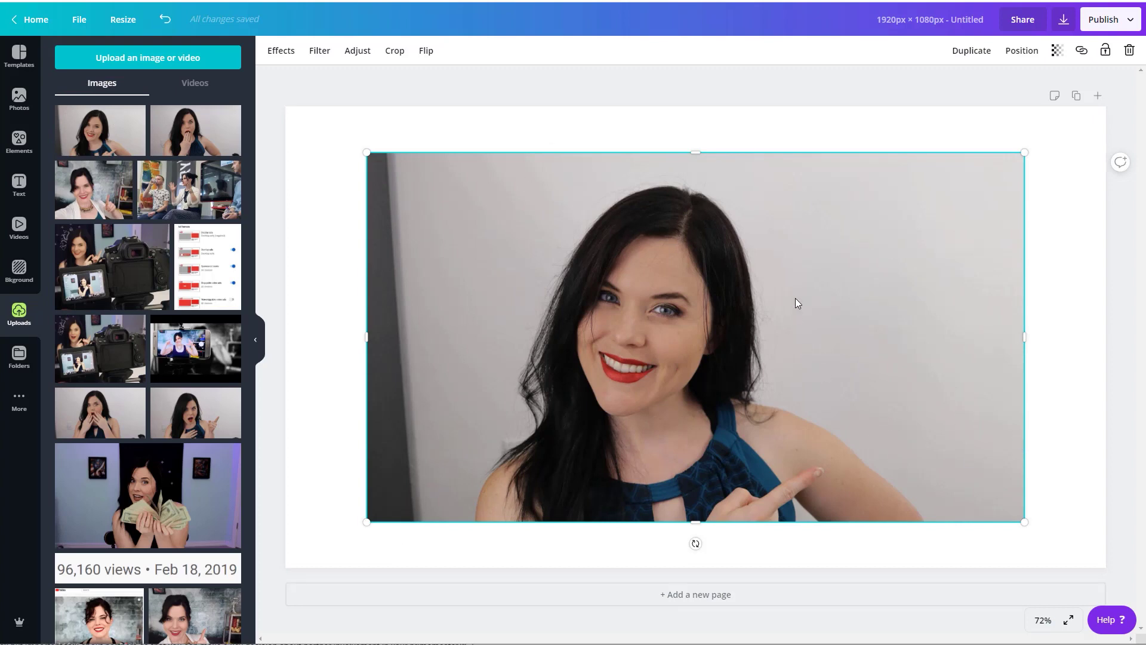
left_click(338, 313)
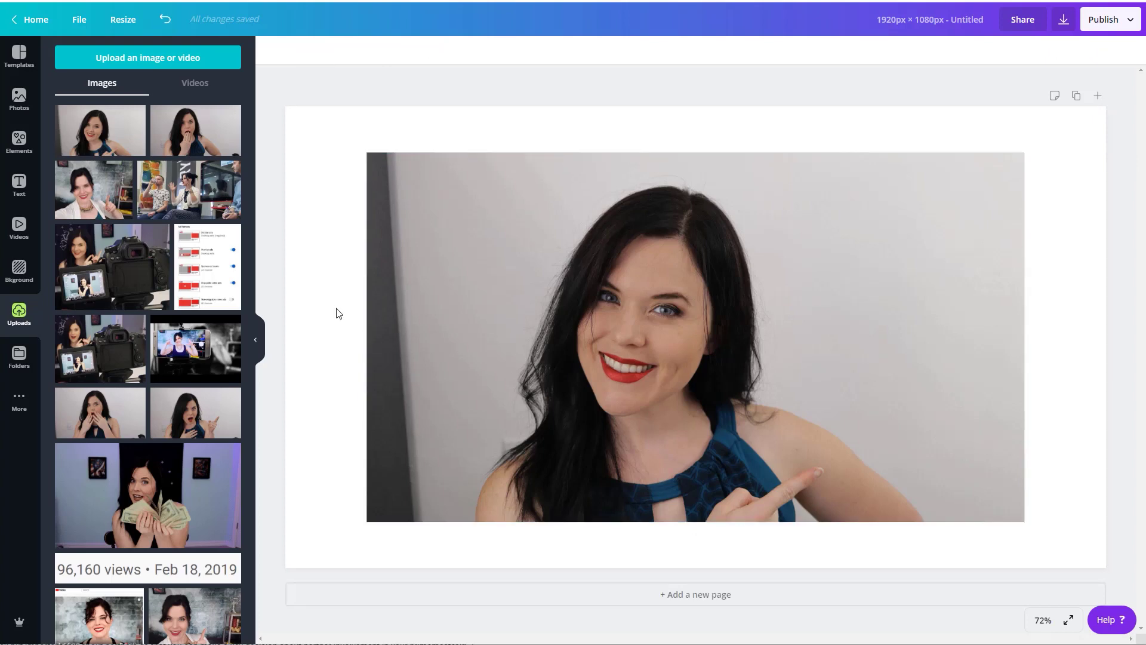
left_click(473, 316)
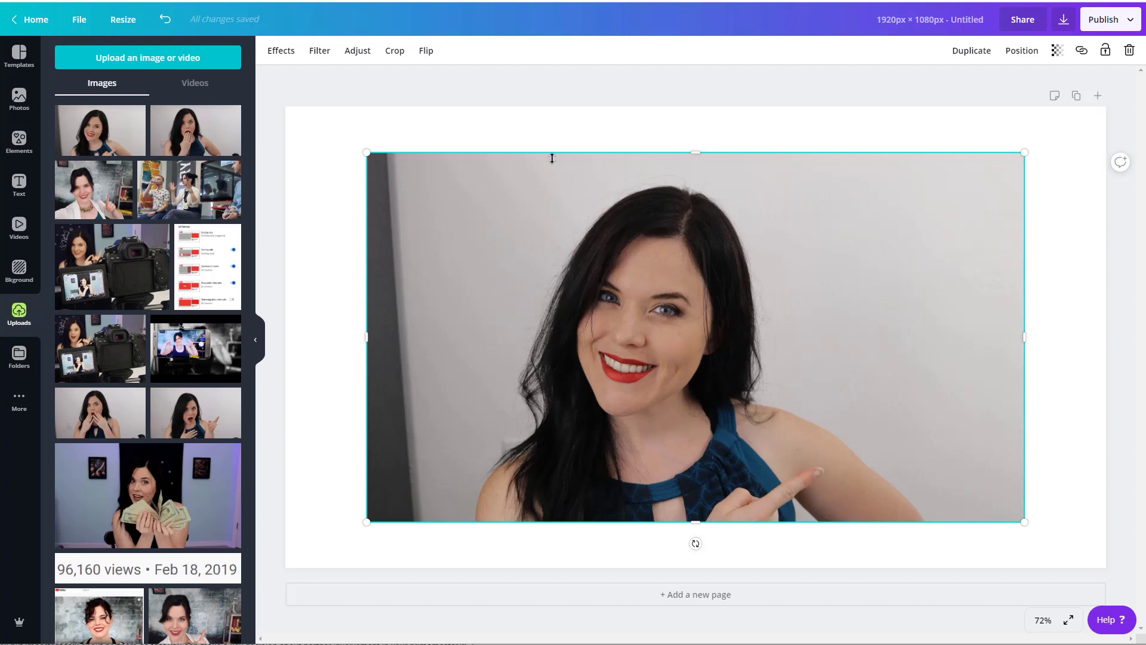
left_click(287, 52)
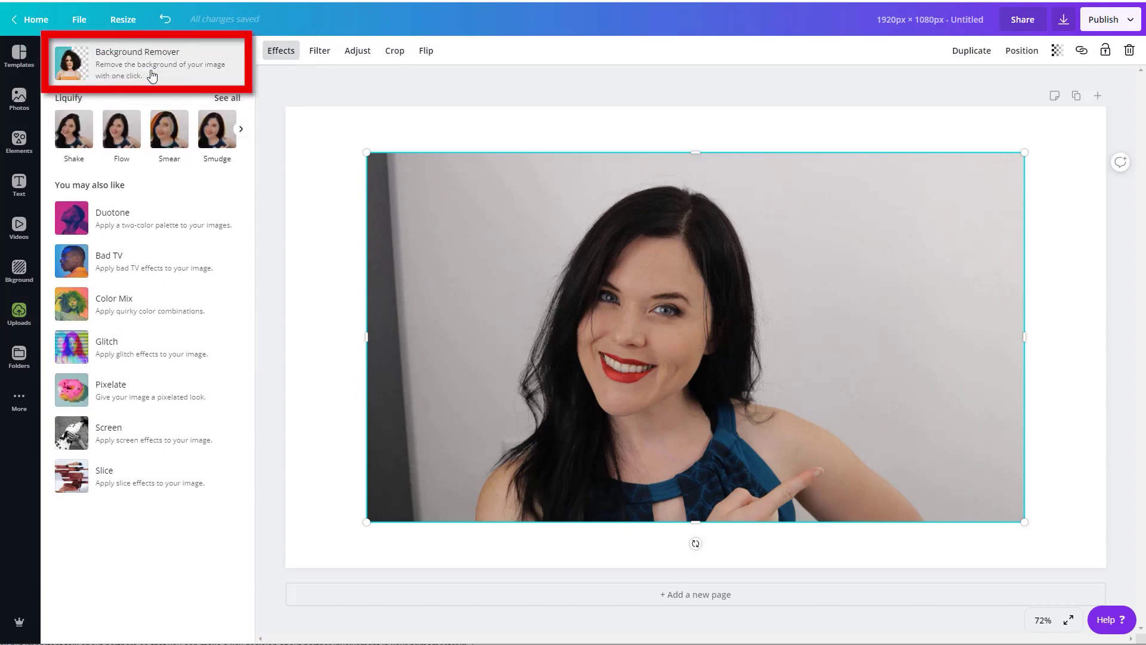
left_click(152, 76)
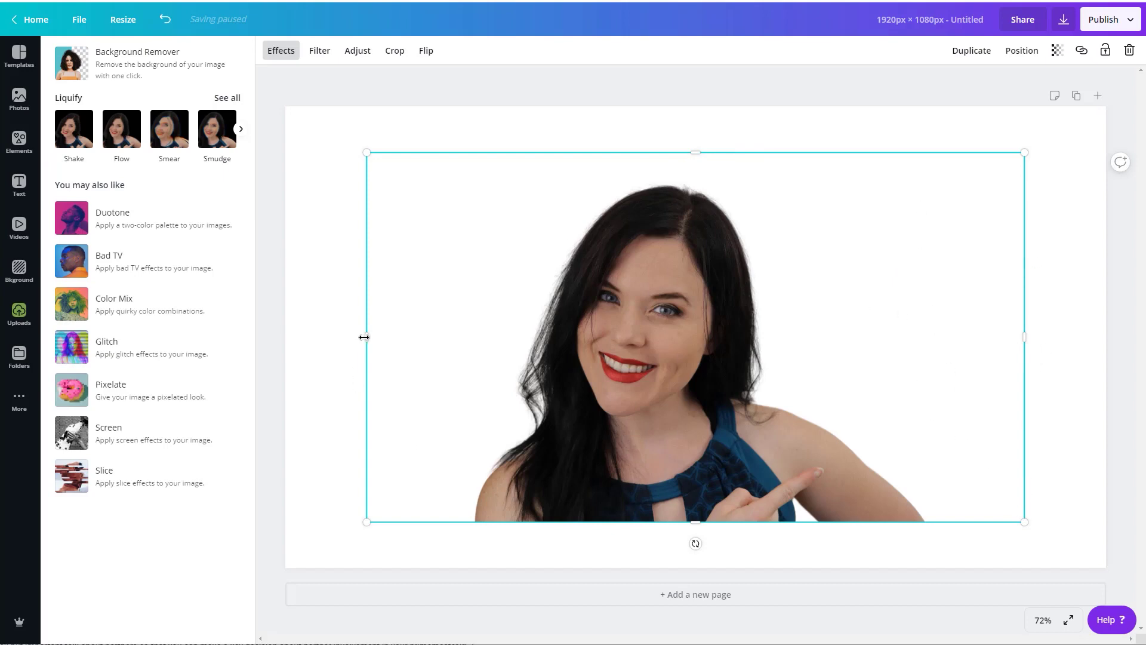
Crop the empty left, upper and right margins of the woman's cutout to a height of about 791 px, and shift it up and left
left_click_drag(364, 336, 470, 359)
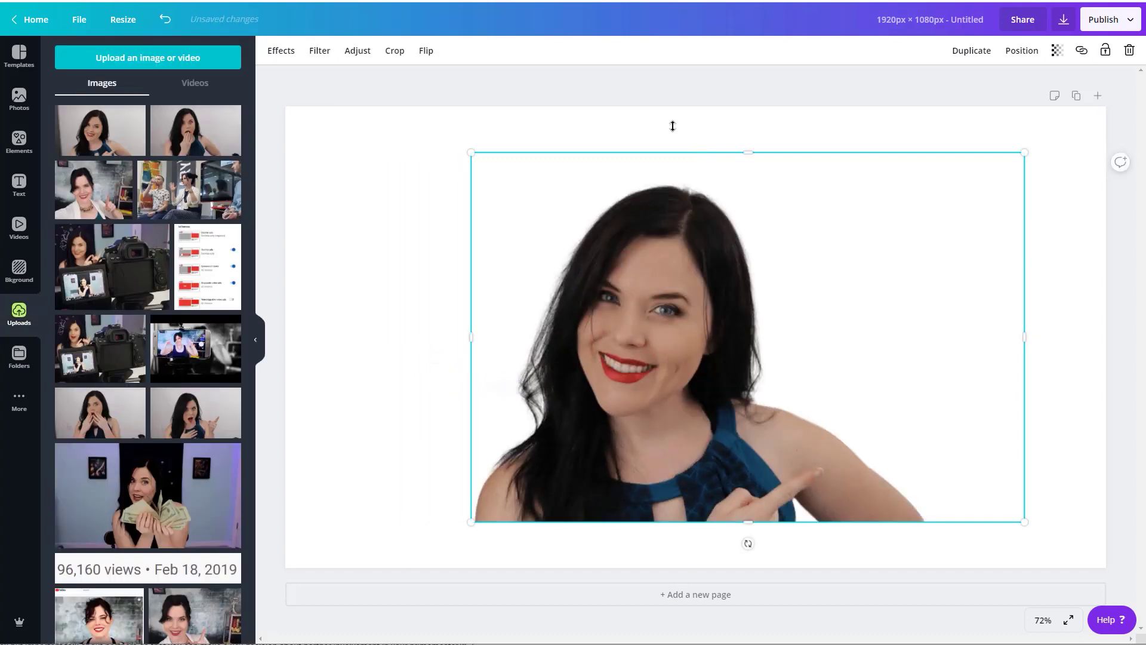
left_click_drag(747, 153, 750, 185)
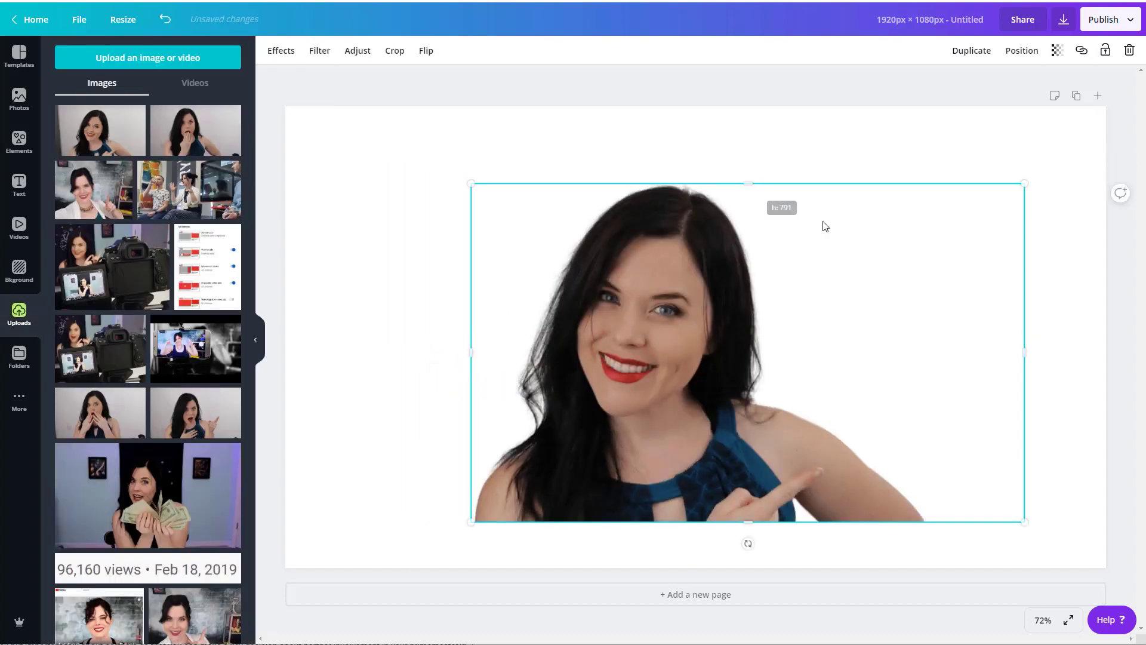
left_click_drag(1016, 359, 930, 362)
left_click_drag(638, 420, 570, 387)
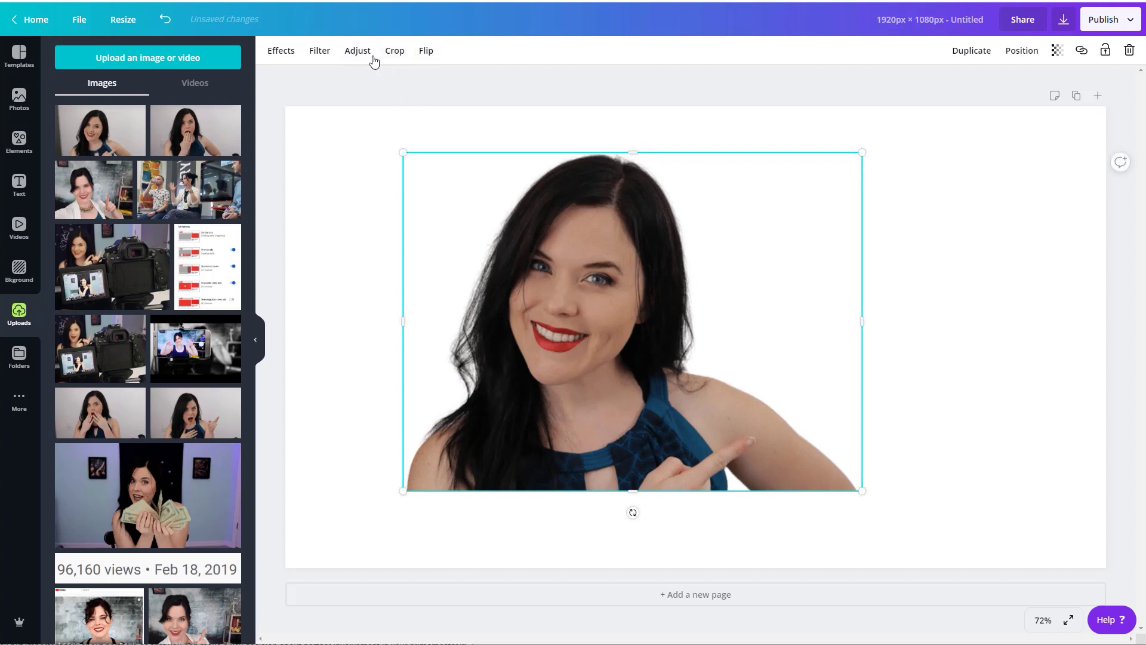
Flip the woman's cutout horizontally, enlarge it to the full page height and place it against the page's right edge
left_click(427, 54)
left_click(431, 81)
left_click_drag(626, 375, 893, 471)
left_click_drag(651, 236, 441, 98)
left_click_drag(929, 449, 932, 442)
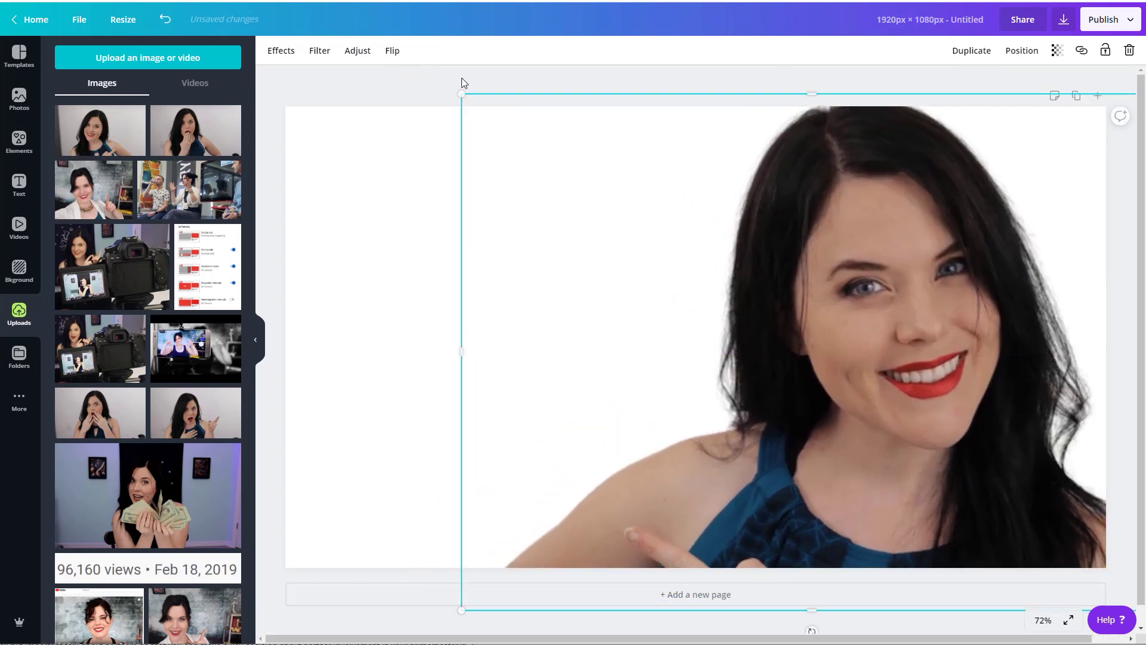
left_click_drag(465, 95, 530, 137)
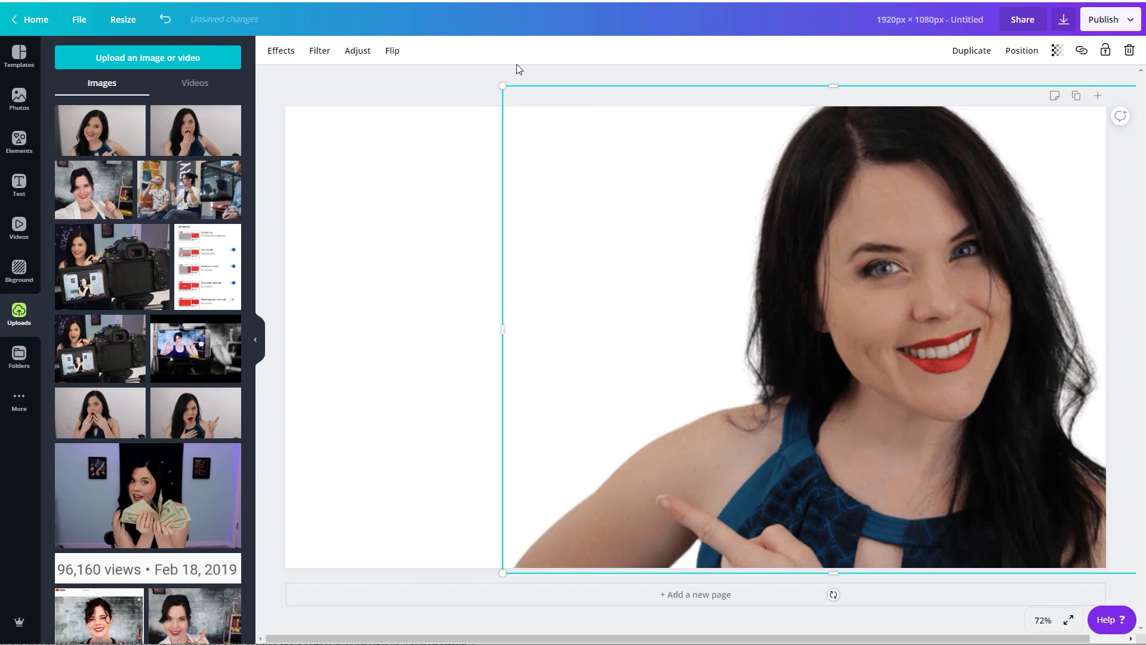
left_click(322, 167)
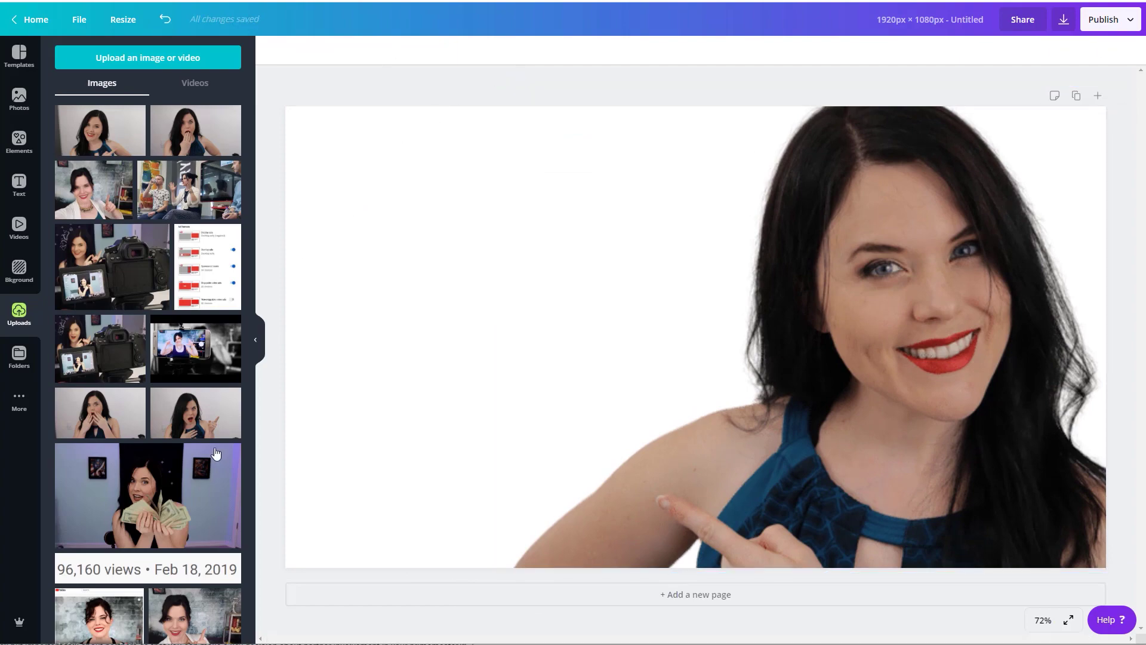
Find the gray cracked concrete wall texture among the uploaded images and set it as the page background
scroll(215, 520, "down", 6)
scroll(210, 519, "down", 8)
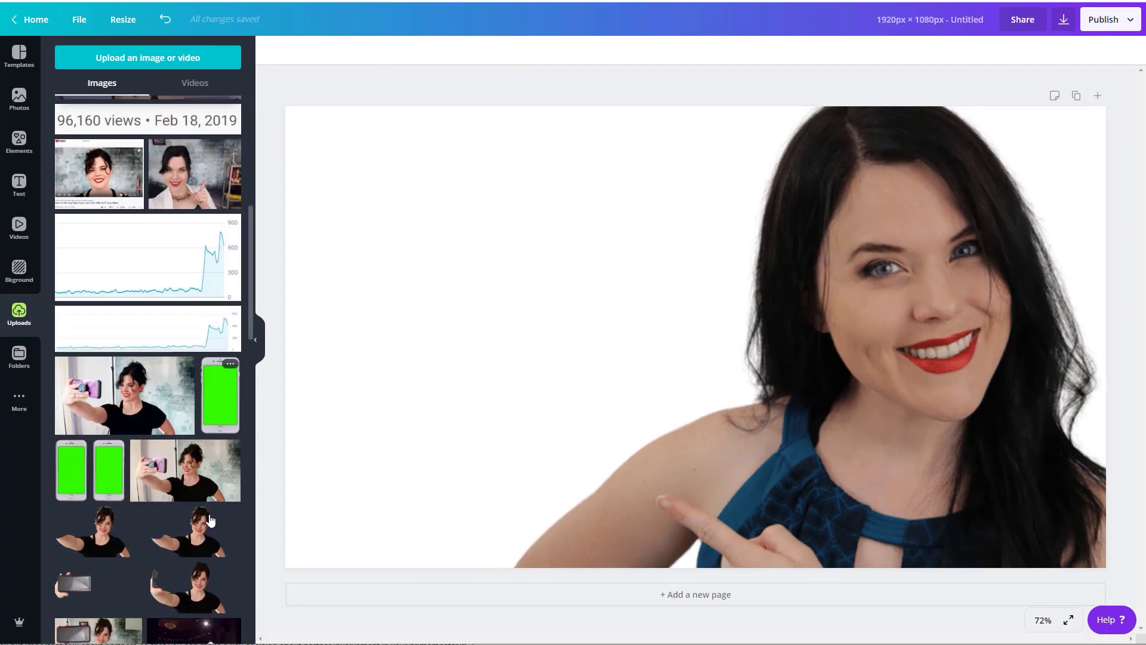
scroll(208, 516, "down", 10)
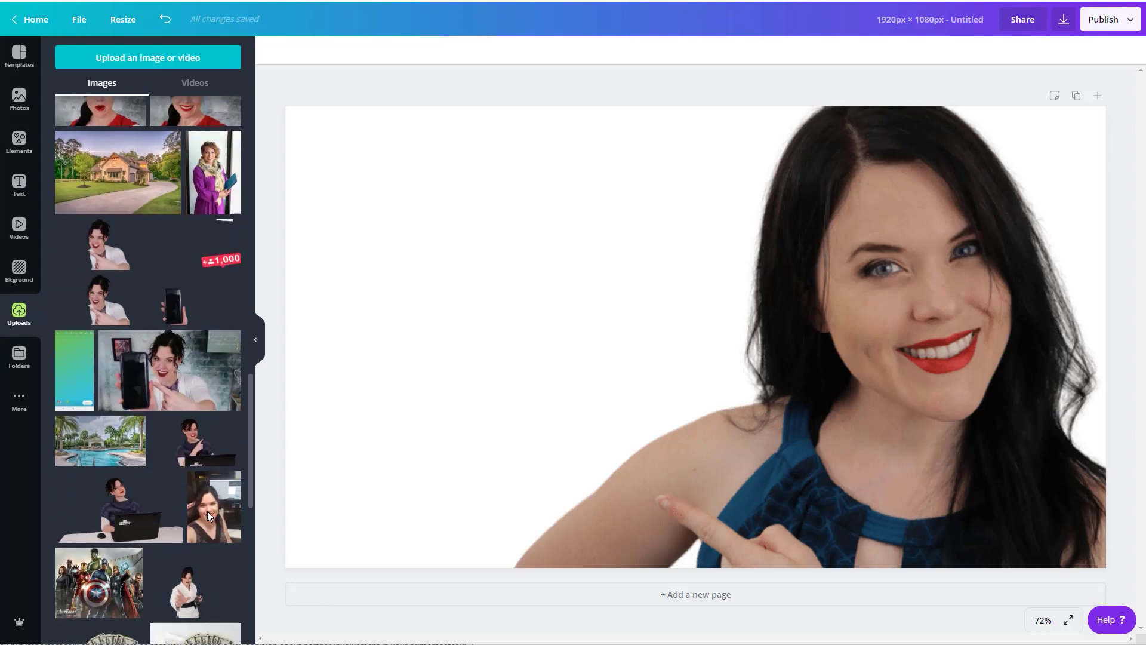
scroll(207, 511, "down", 10)
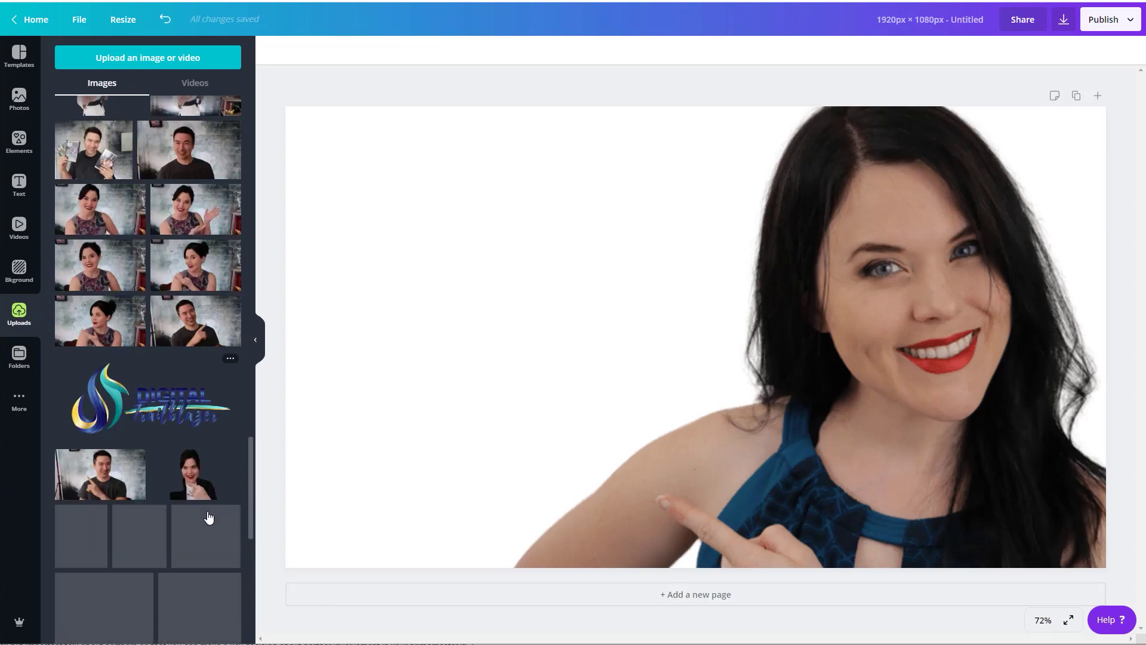
scroll(206, 517, "down", 10)
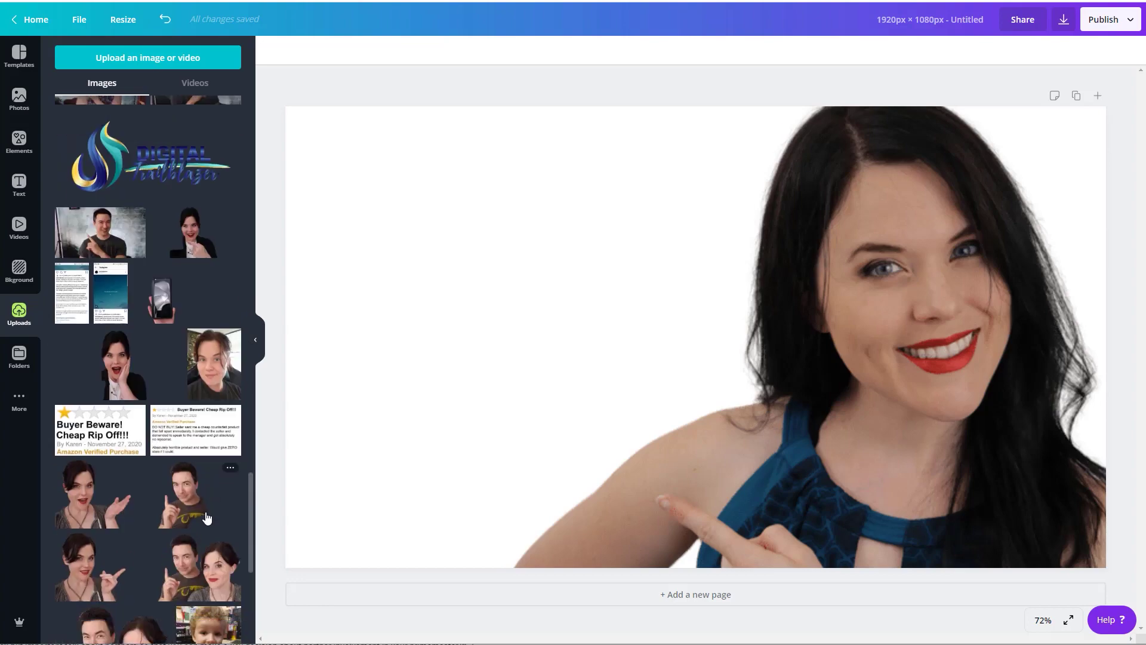
scroll(135, 434, "down", 10)
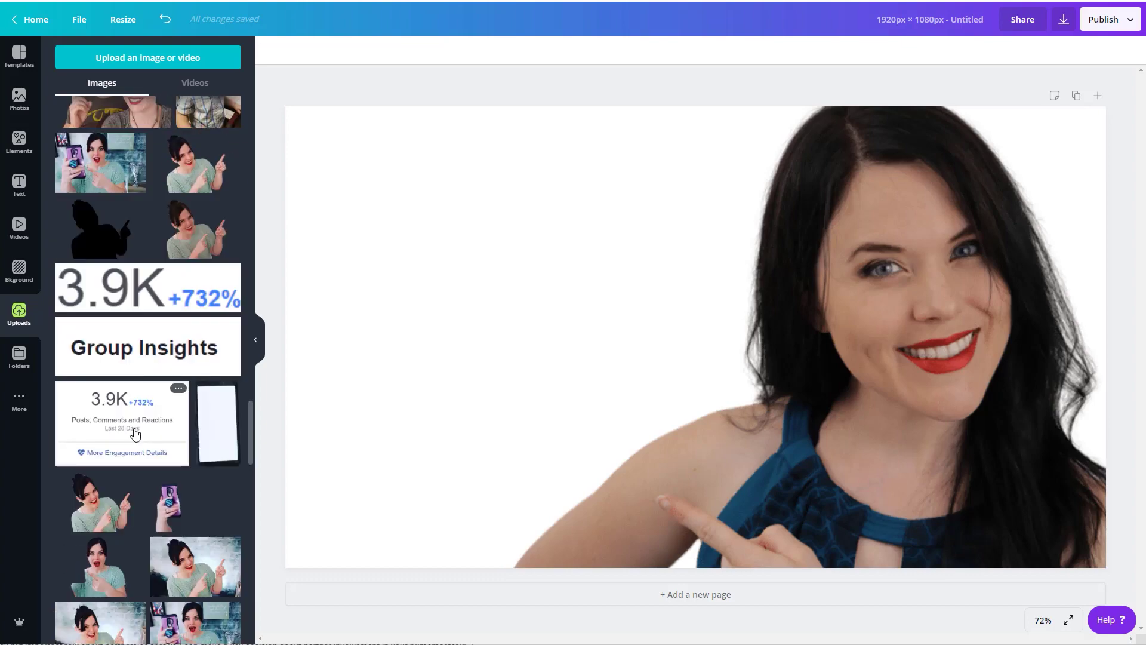
scroll(135, 434, "down", 1)
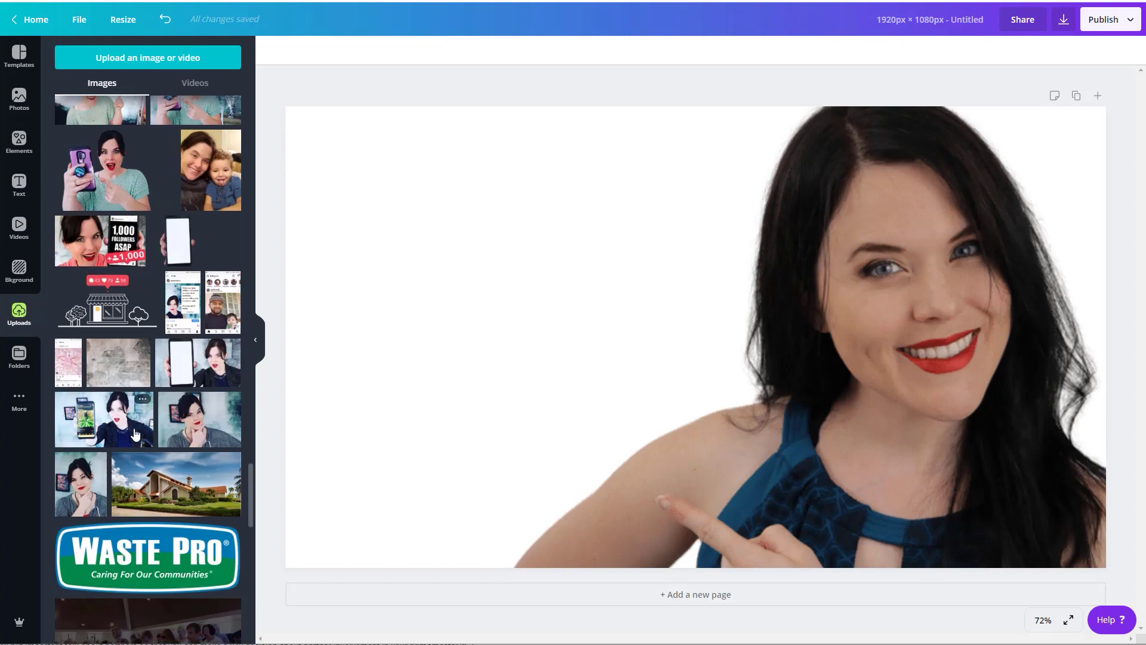
left_click_drag(119, 369, 309, 315)
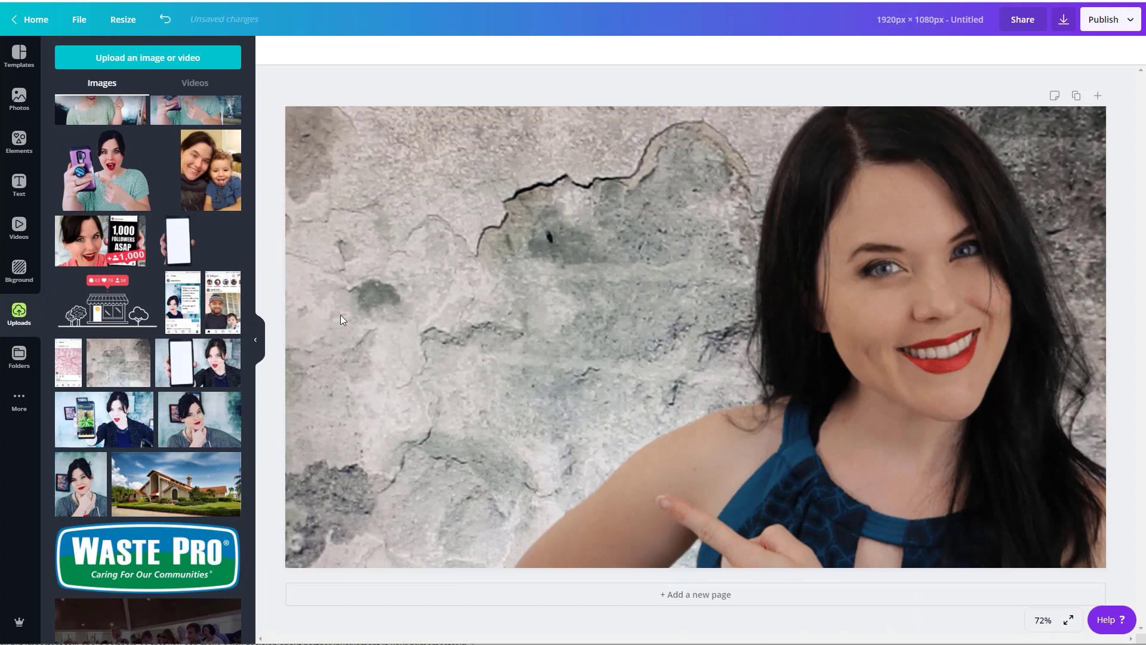
Look through the filter, adjustment and crop options for the concrete wall background
left_click(457, 295)
left_click(342, 50)
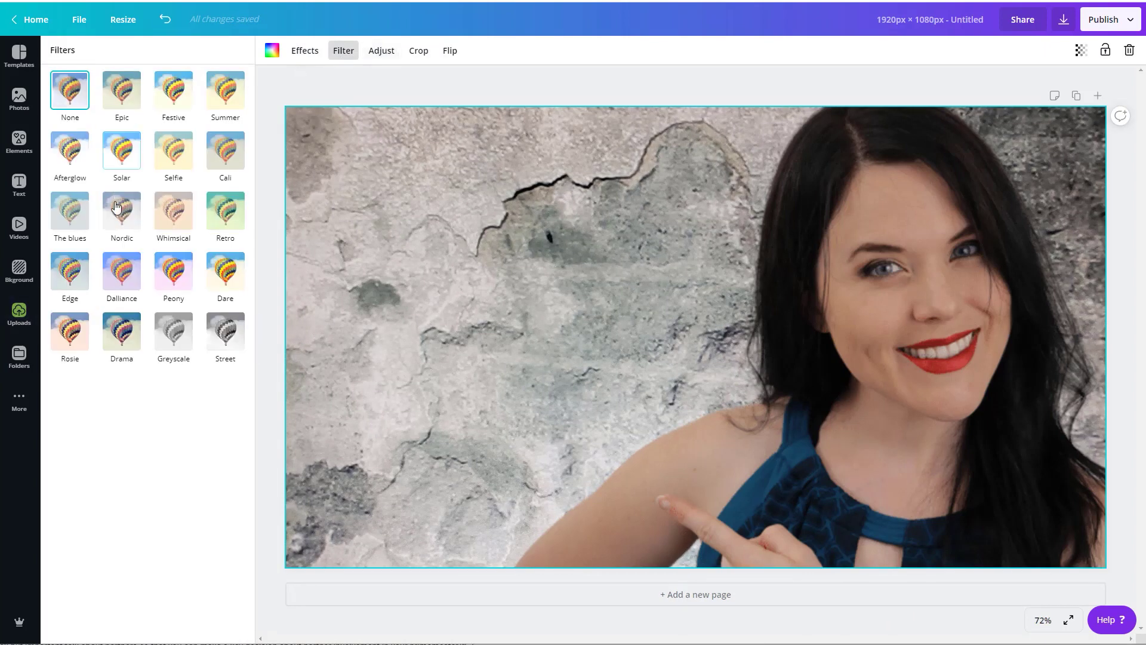
left_click(394, 52)
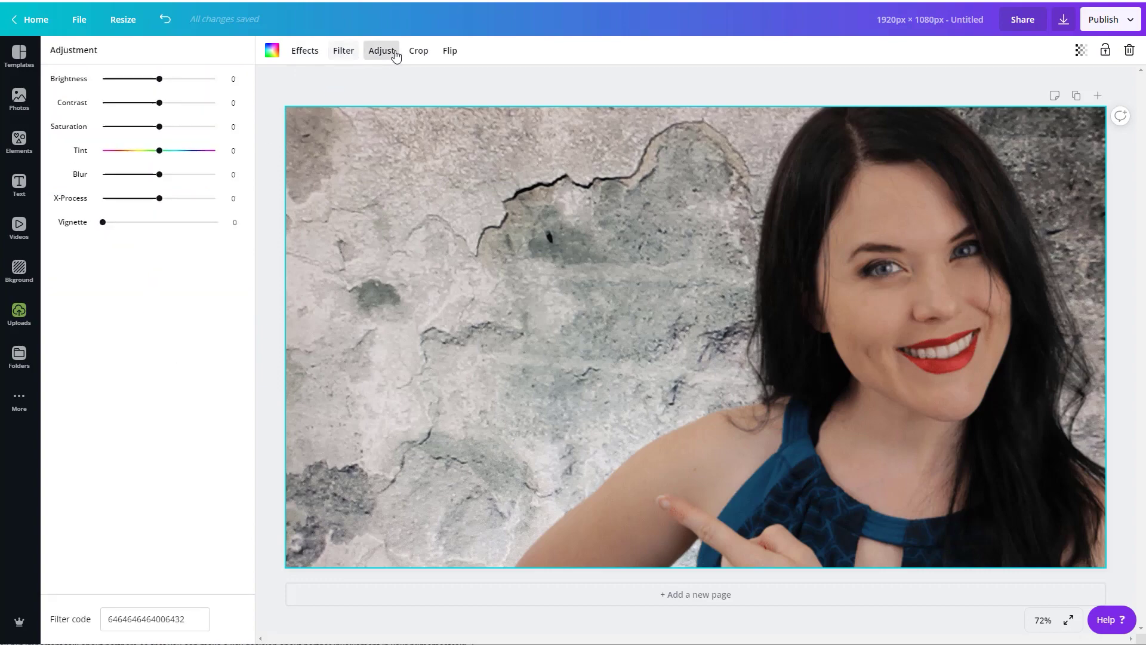
left_click(418, 50)
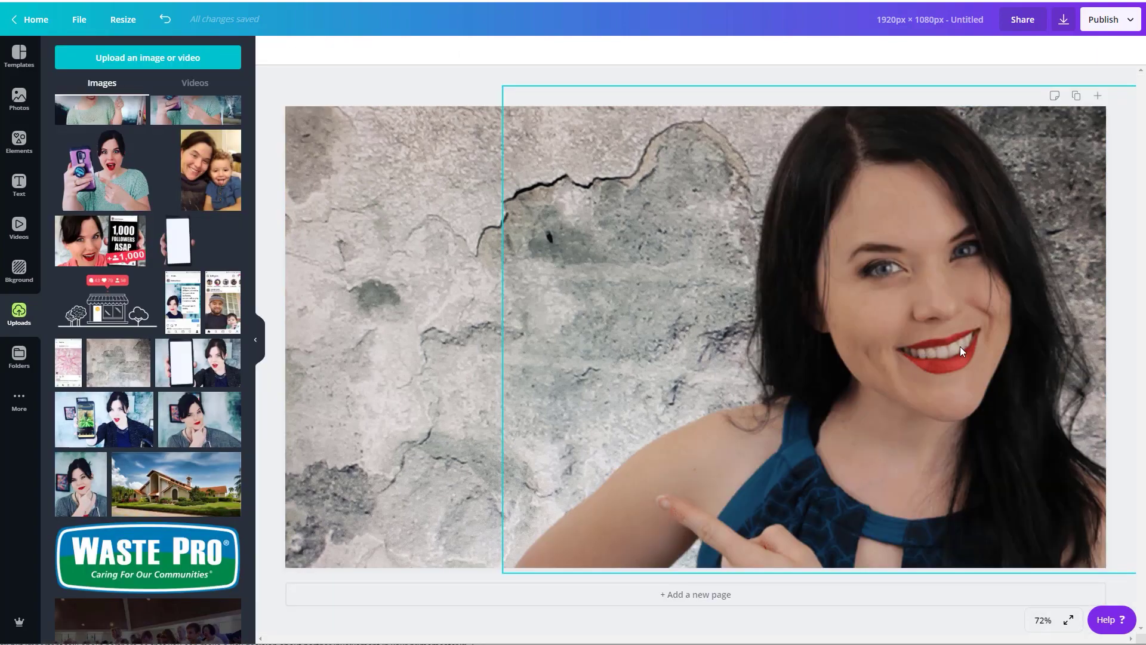
Adjust the woman's cutout to blur -11, saturation 15 and contrast 13
left_click(961, 351)
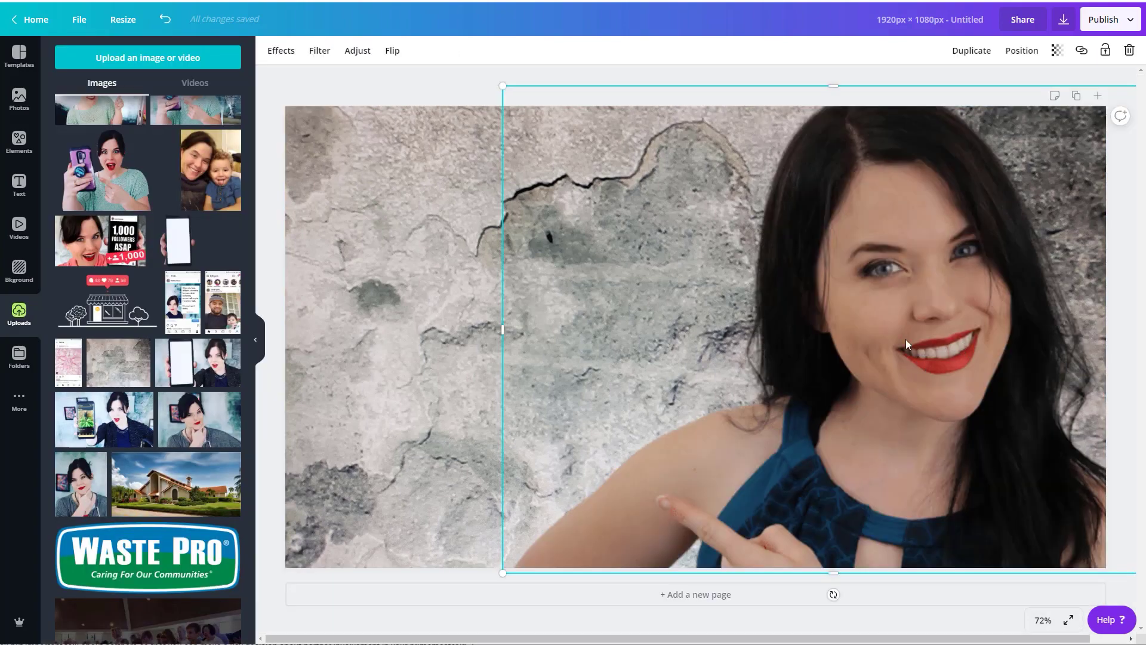
left_click(356, 59)
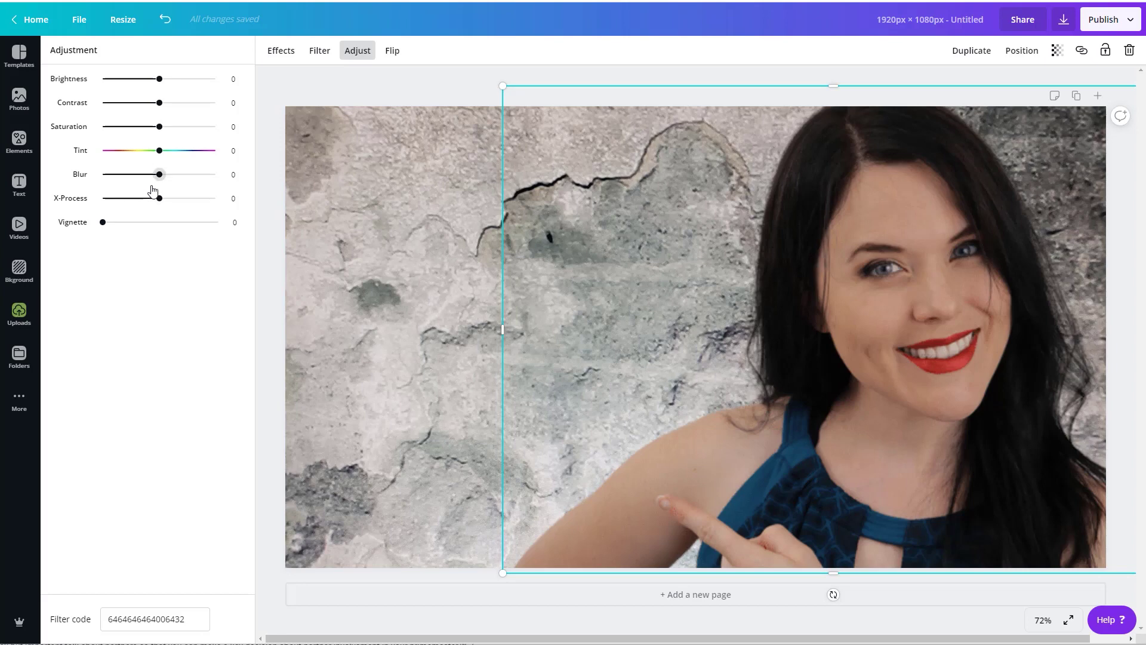
left_click_drag(162, 177, 154, 182)
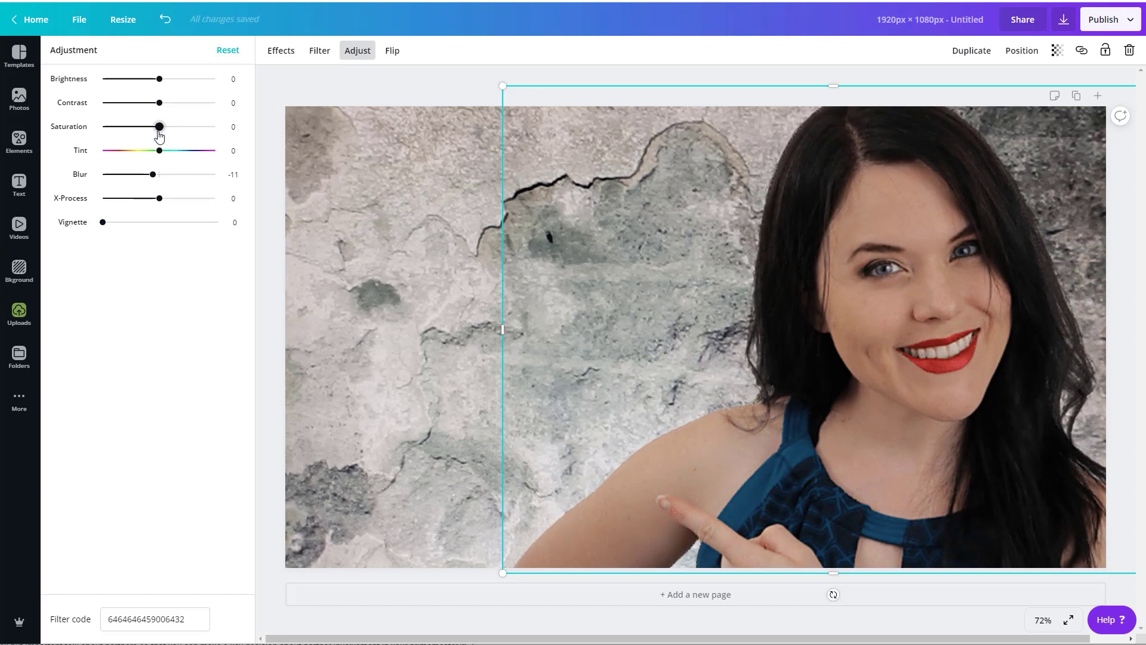
left_click_drag(162, 137, 169, 139)
left_click_drag(159, 106, 168, 112)
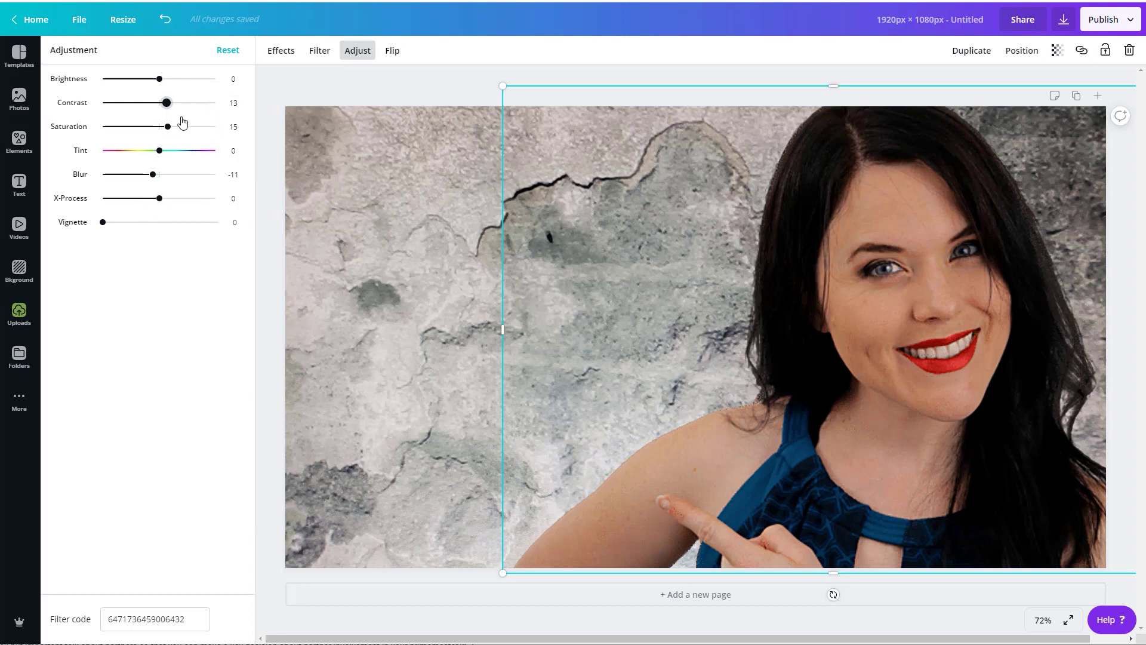
Fine-tune the woman's cutout to contrast 15 and blur -3, and shift it slightly up and left to the page's bottom edge
left_click(232, 103)
type("15")
left_click(235, 176)
type("-8")
key("Tab")
left_click_drag(1004, 461, 1001, 463)
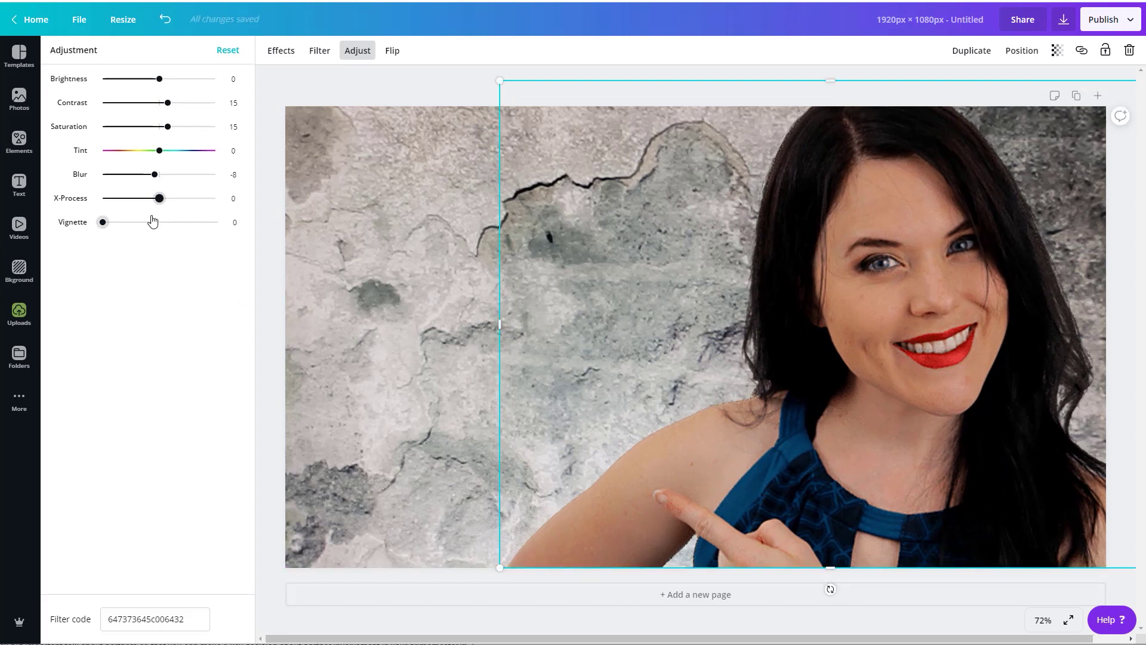
left_click_drag(154, 177, 157, 178)
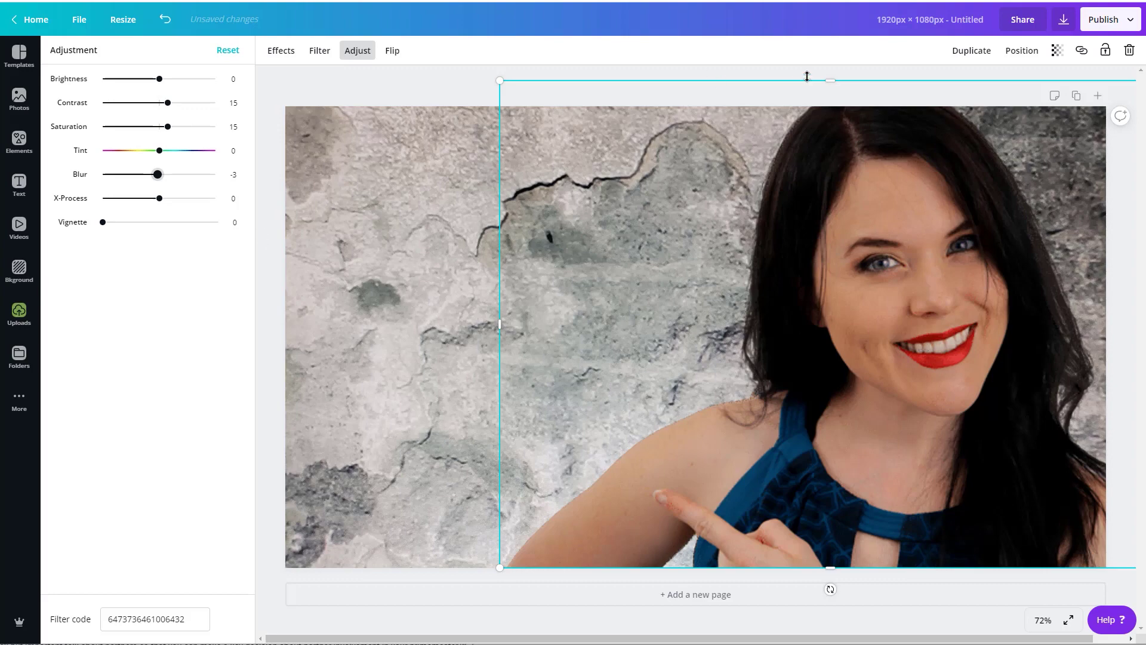
key("Escape")
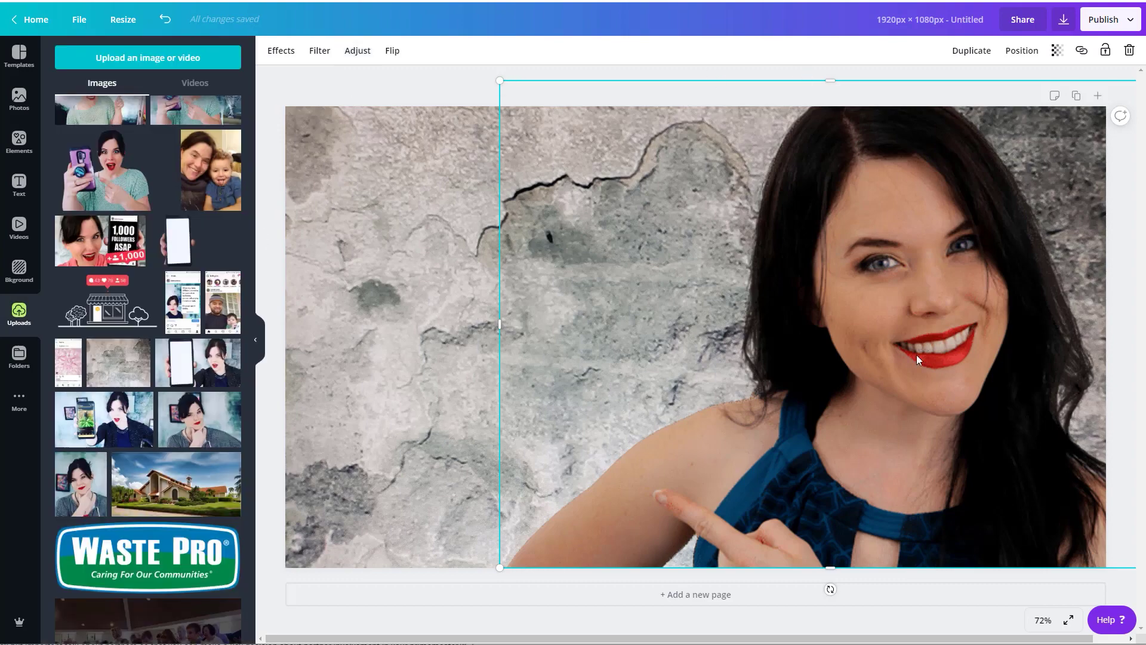
Try out the Digital Trailblazer logo from the uploaded images at a small size on the page's lower left, and remove it
scroll(133, 561, "up", 10)
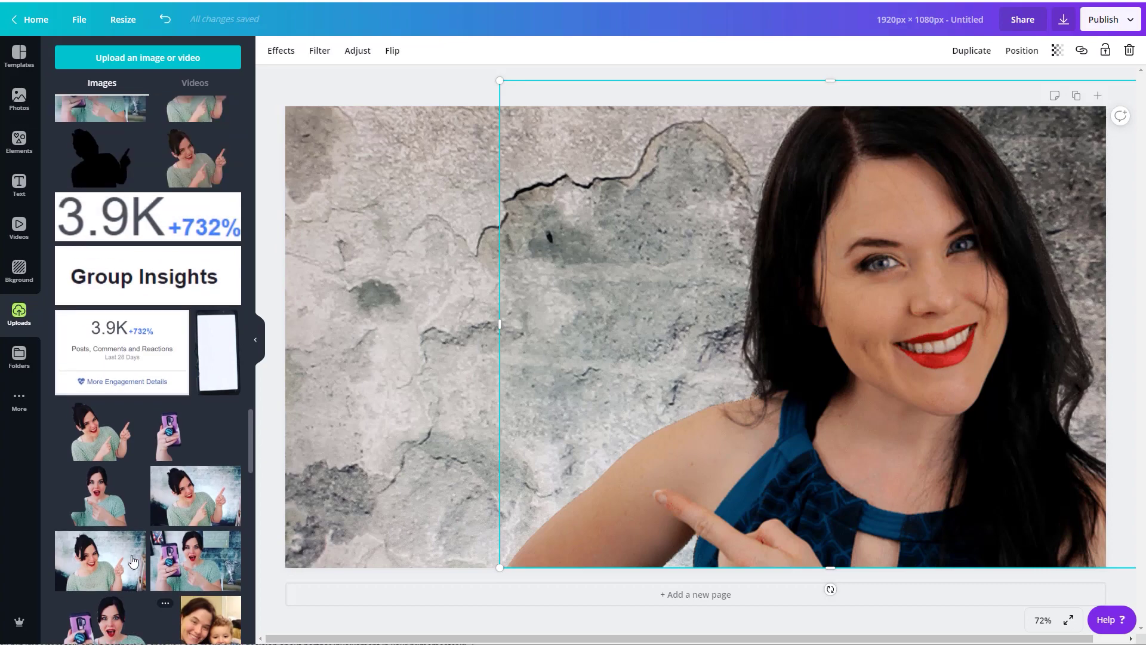
scroll(132, 561, "up", 10)
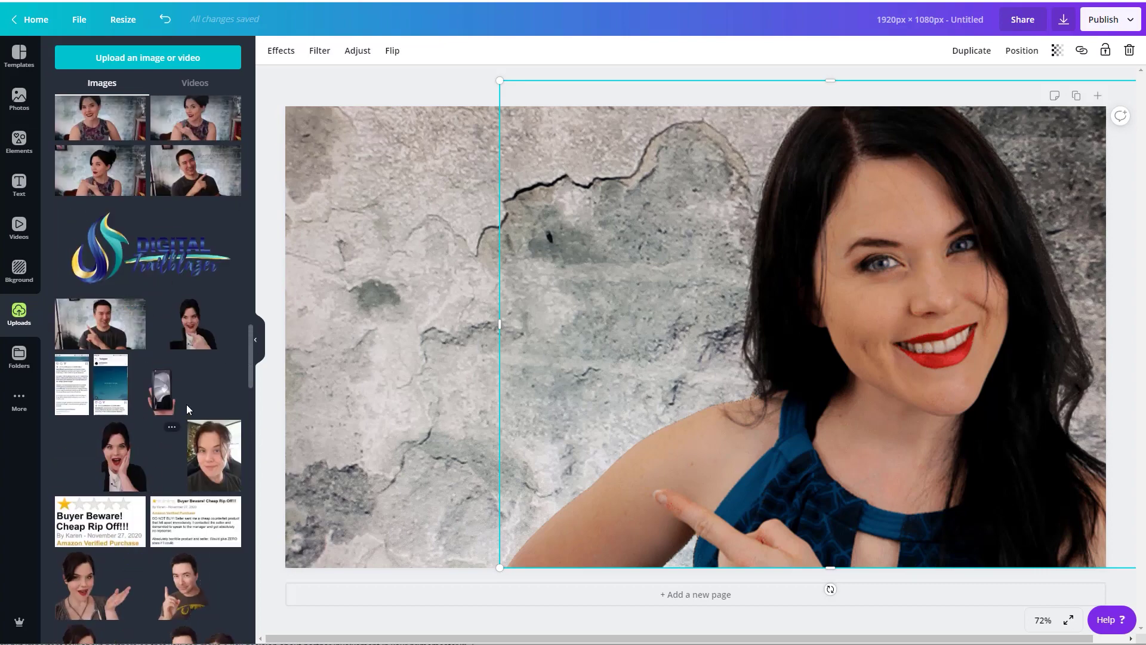
scroll(187, 409, "up", 2)
left_click(149, 367)
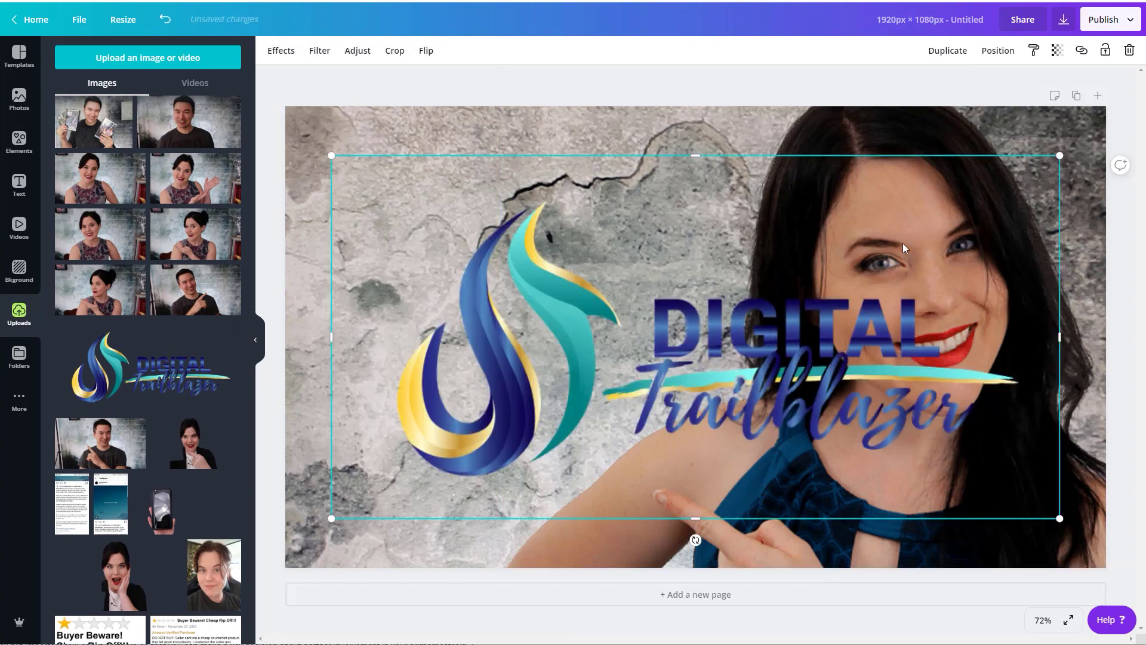
left_click_drag(1068, 157, 607, 404)
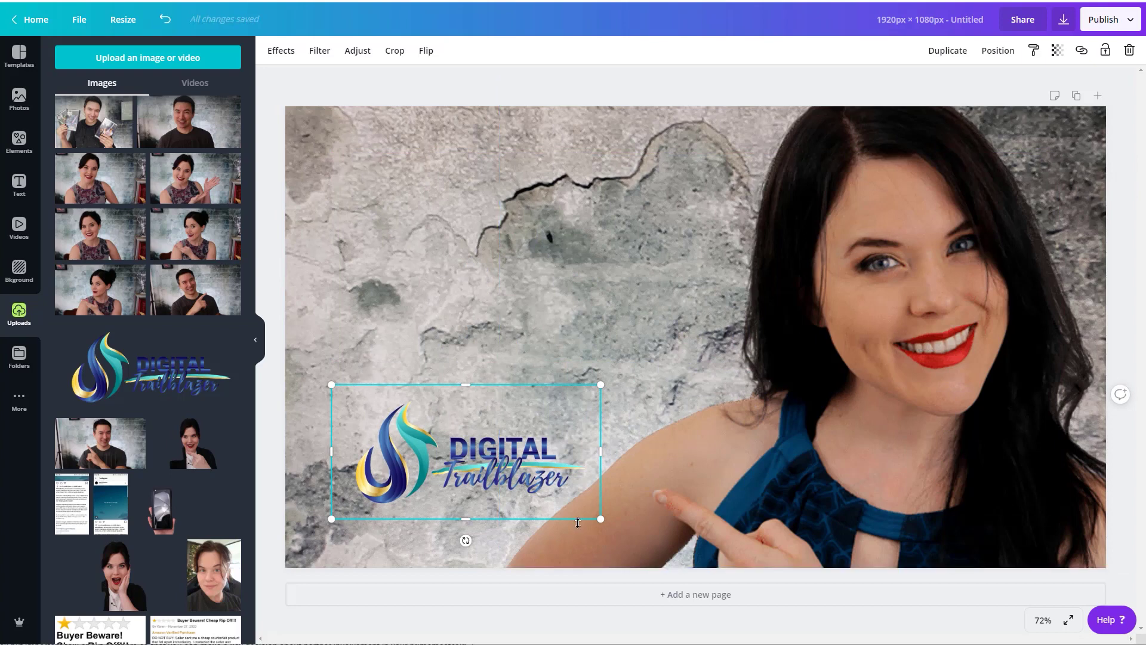
left_click(1128, 50)
scroll(177, 329, "down", 10)
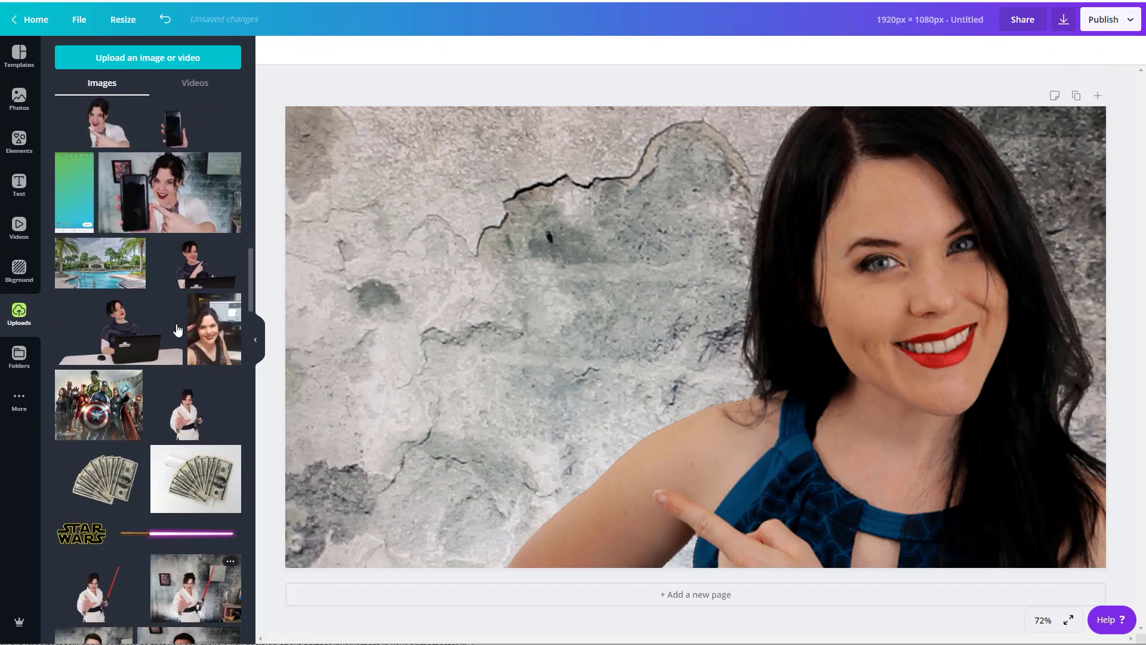
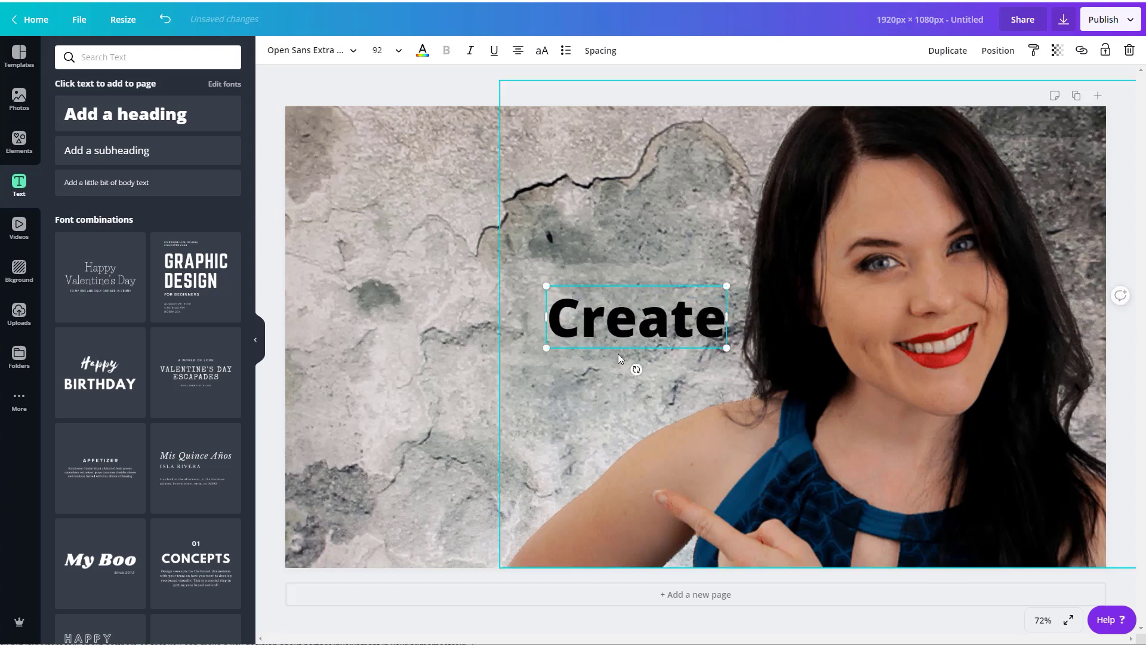
Move the heading "Create" to the upper left of the page and set its font to Antonio Bold
left_click_drag(609, 352, 391, 213)
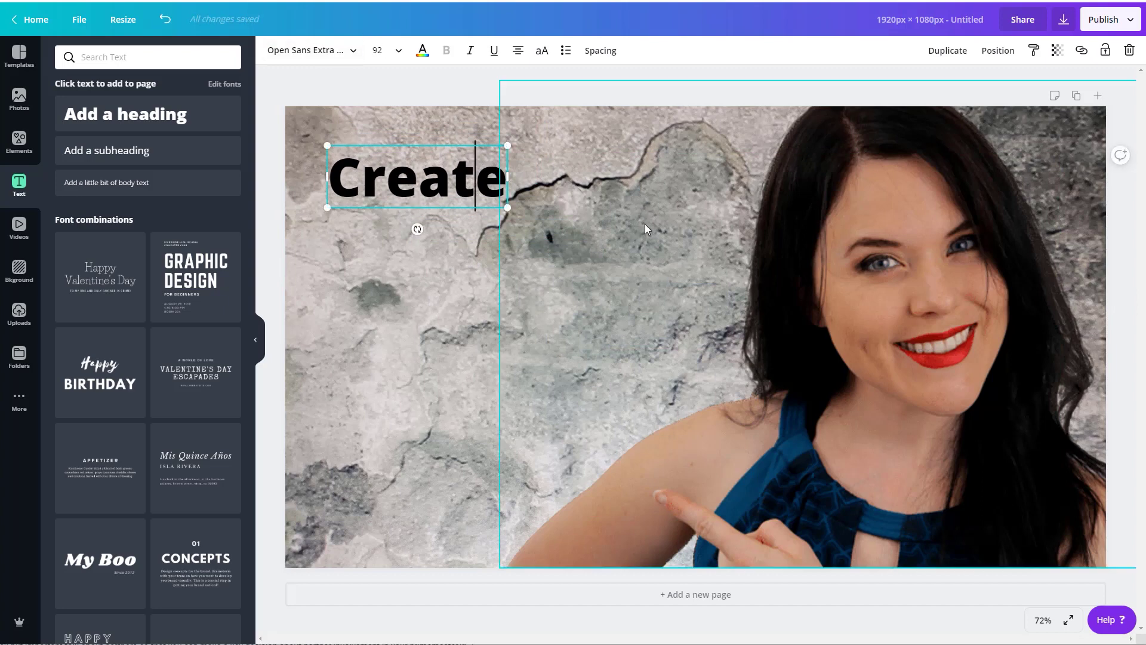
double_click(386, 192)
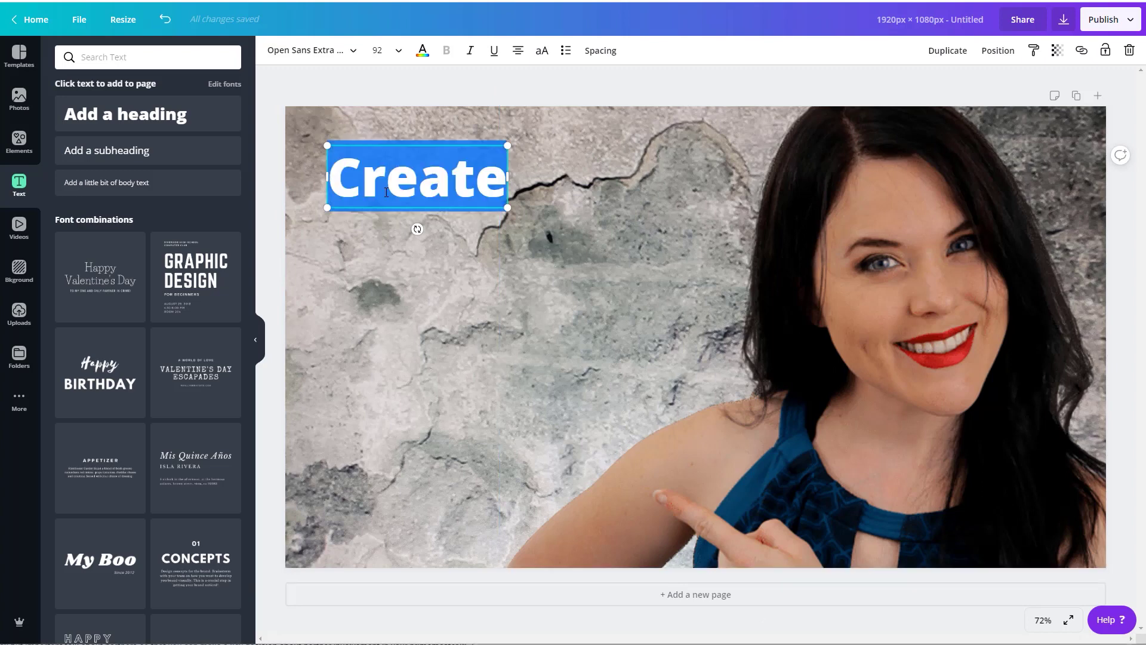
left_click(338, 55)
scroll(122, 311, "down", 12)
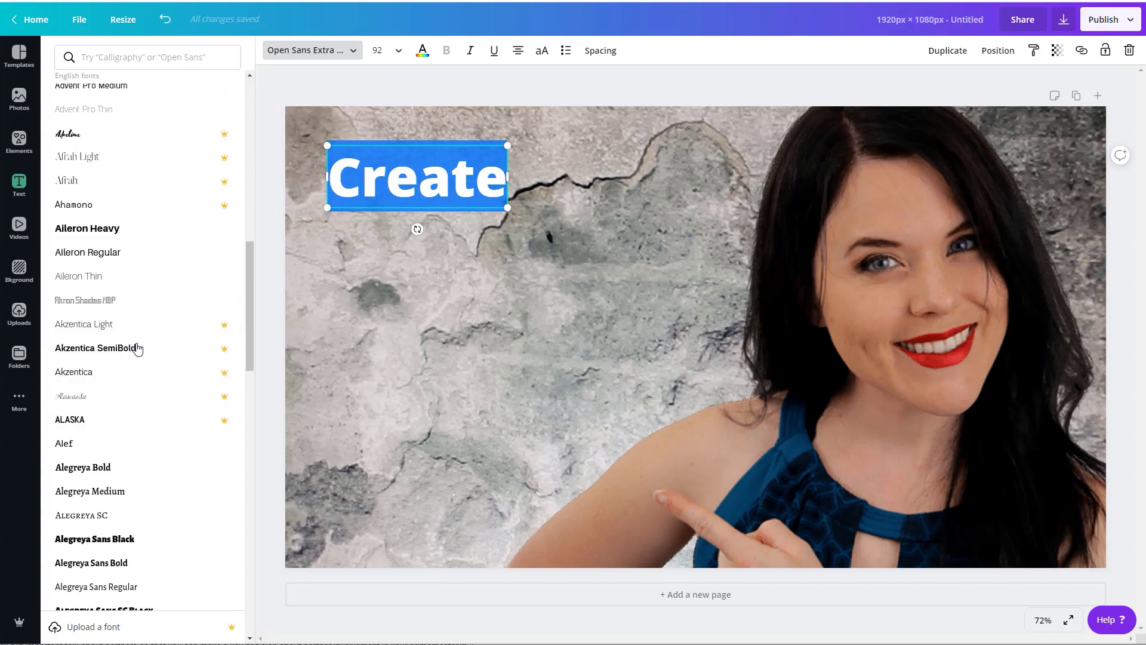
scroll(137, 348, "up", 12)
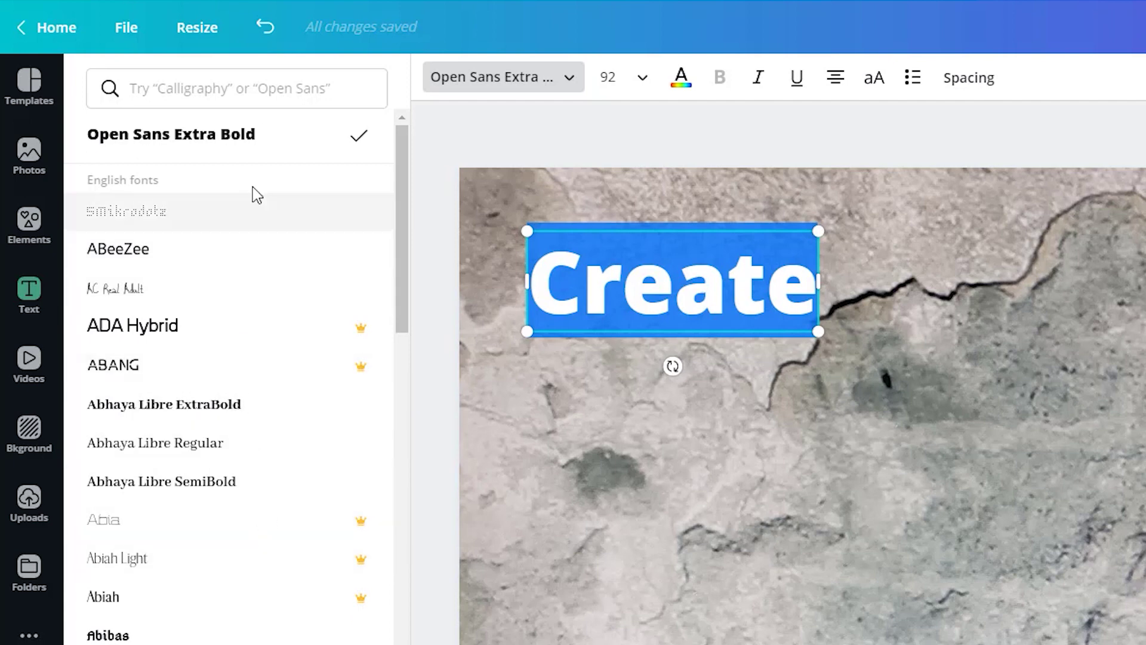
left_click(239, 95)
type("antio")
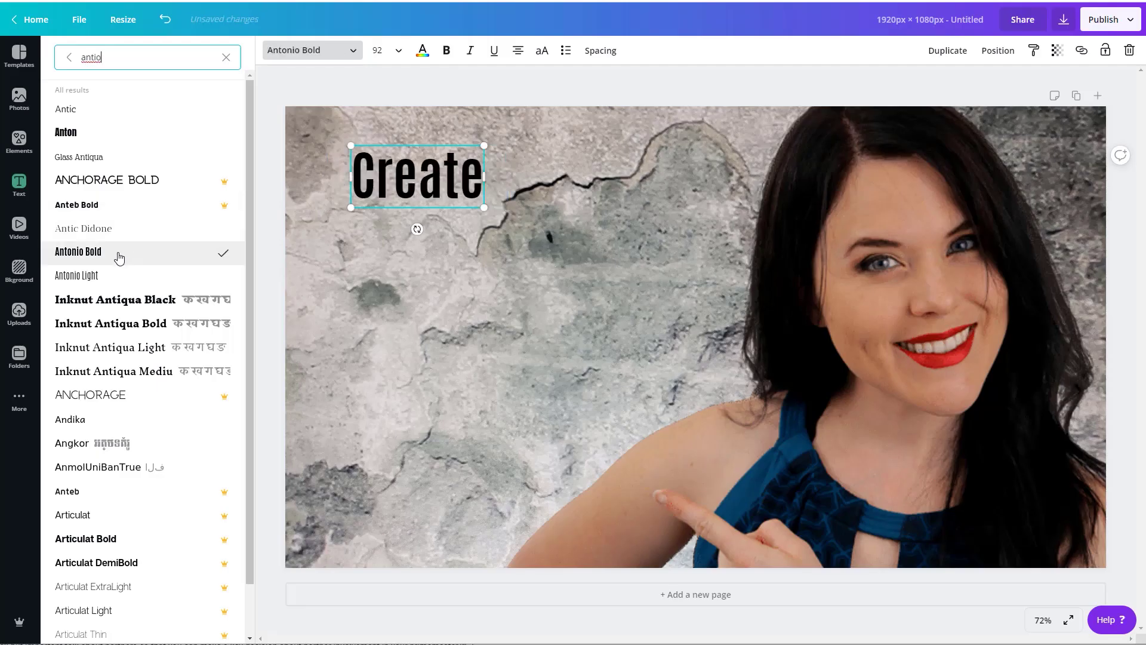
Make the "Create" heading bold and enlarge it to font size 103
double_click(391, 186)
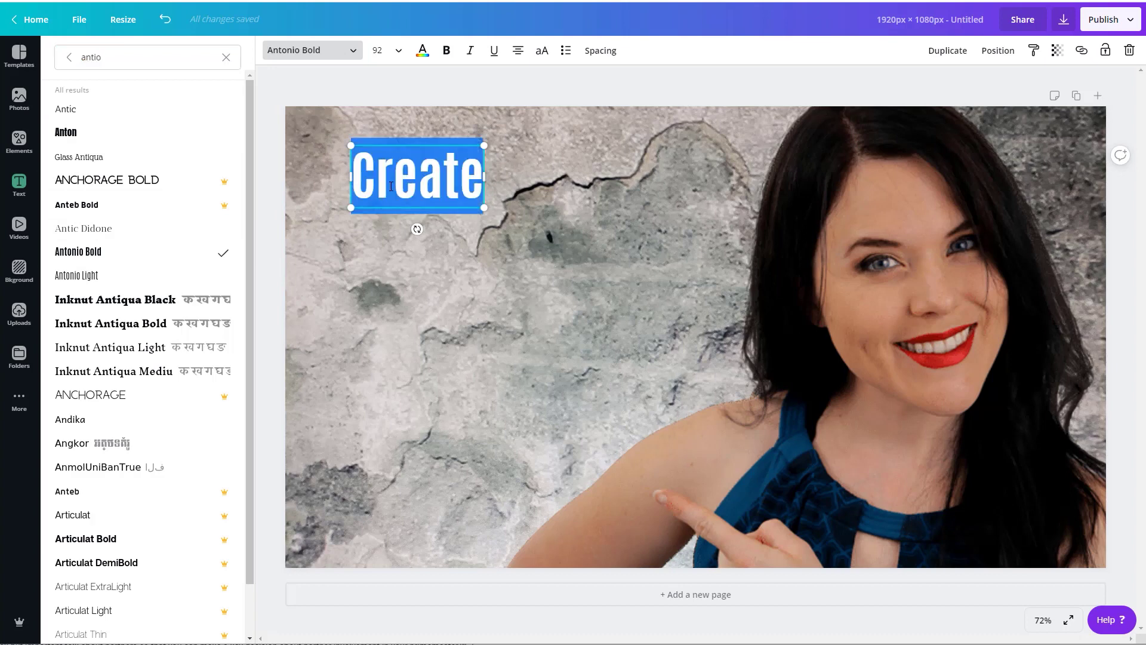
left_click(446, 50)
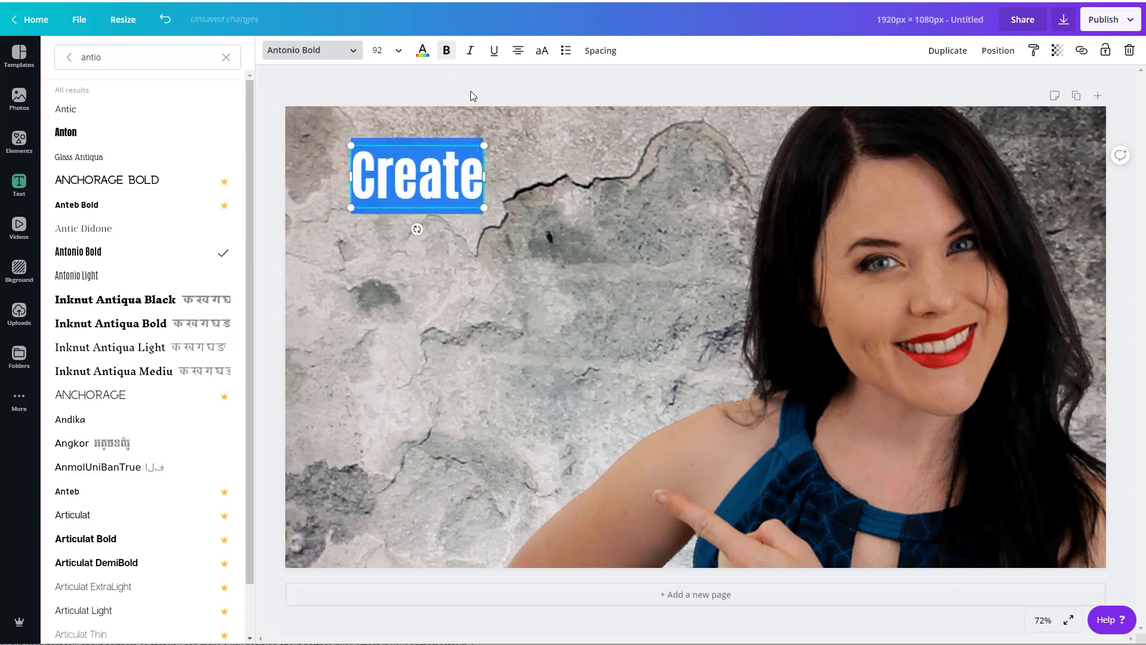
mouse_move(482, 205)
left_mouse_down()
mouse_move(515, 213)
mouse_move(503, 205)
left_mouse_up()
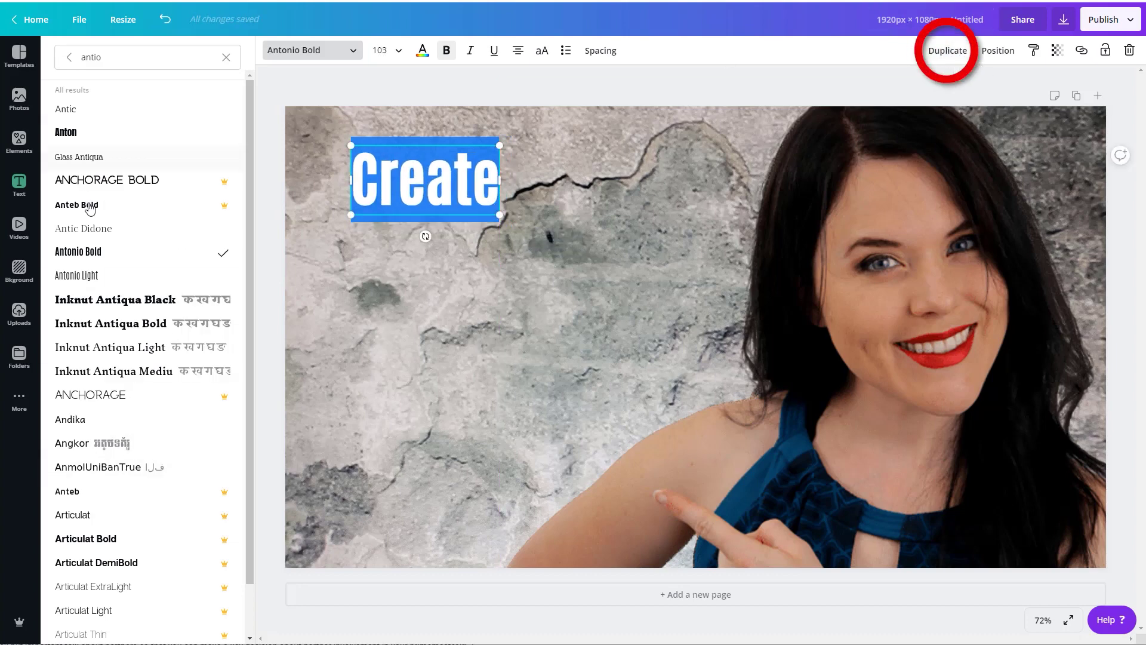
Duplicate the "Create" heading, place the copy to its lower right and change its text to "Custom"
left_click(948, 50)
left_click_drag(476, 204, 617, 244)
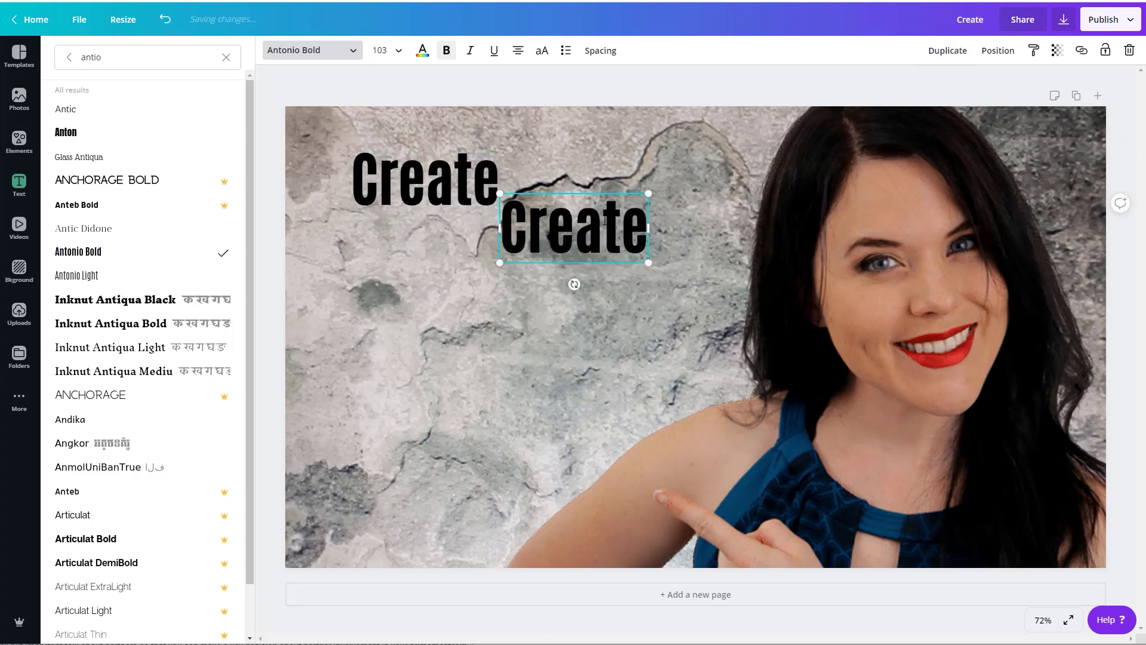
double_click(603, 202)
type("Custome")
key("BackSpace")
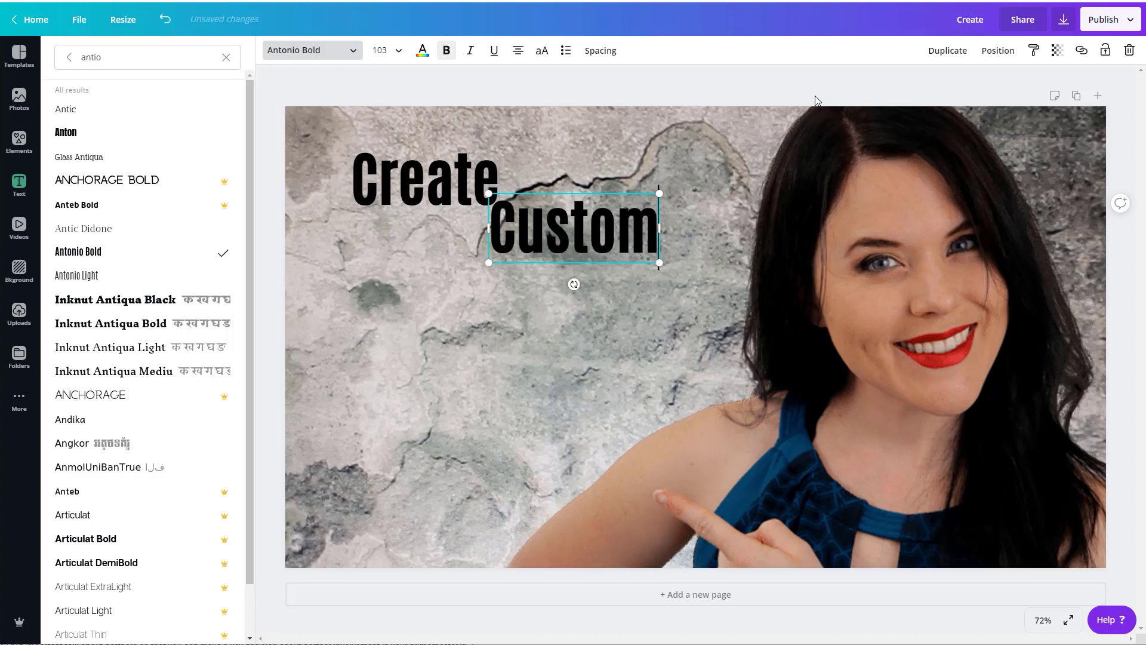
Duplicate the "Custom" heading, place the copy below "Create" and change its text to "Thumbnails"
left_click(966, 55)
left_click_drag(597, 226, 450, 332)
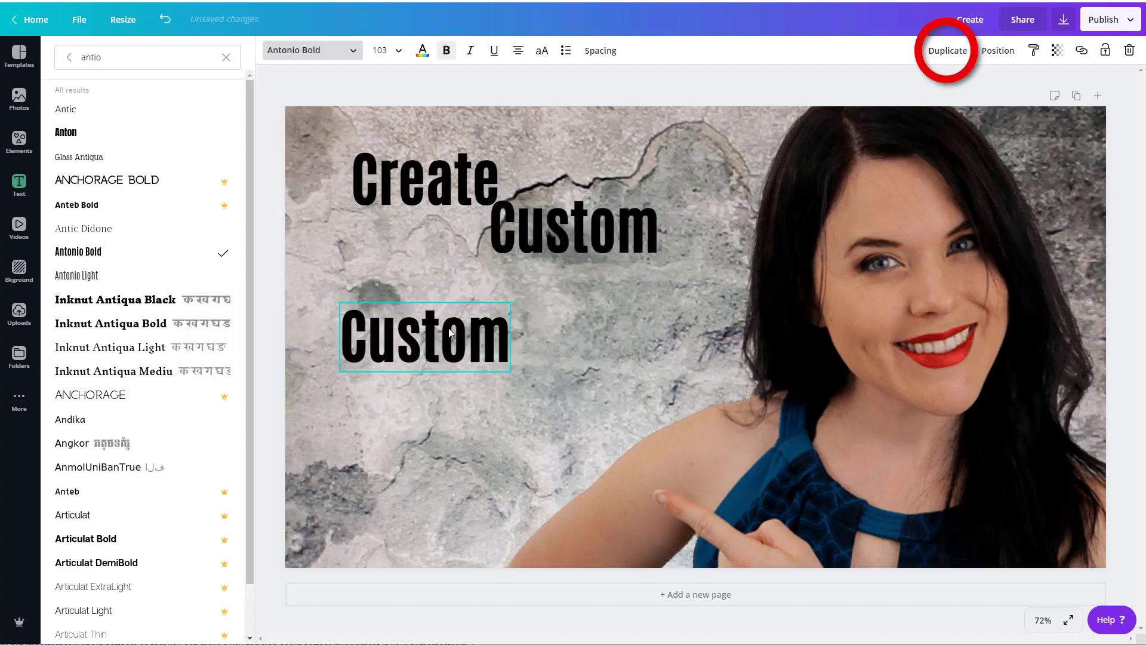
double_click(451, 333)
type("Thum")
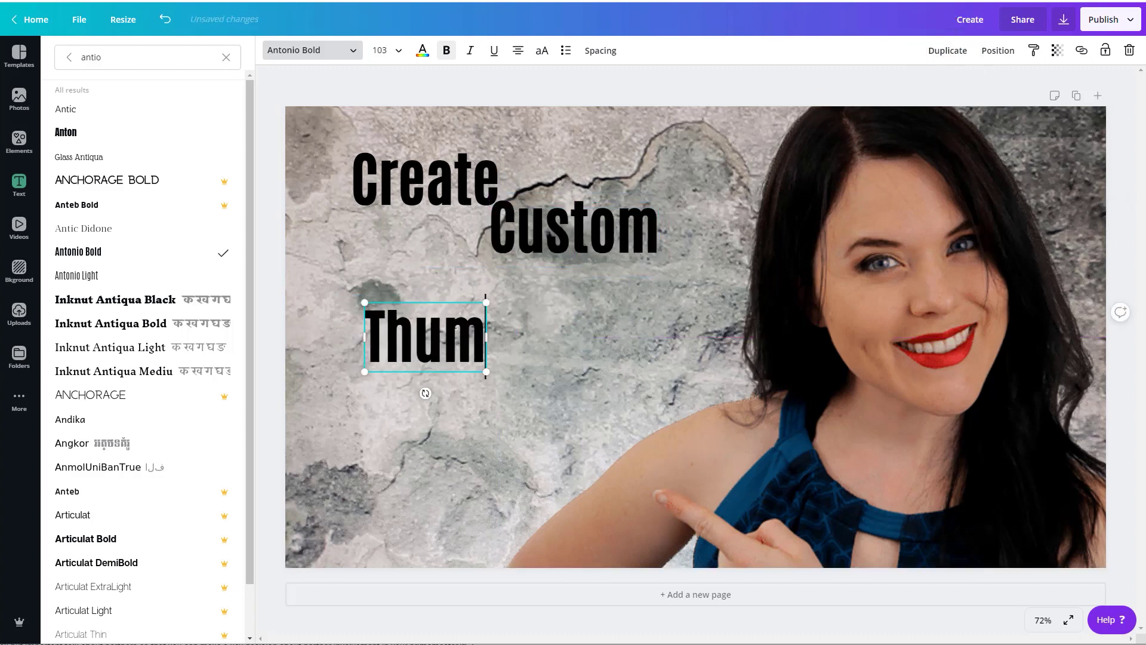
type("bnails")
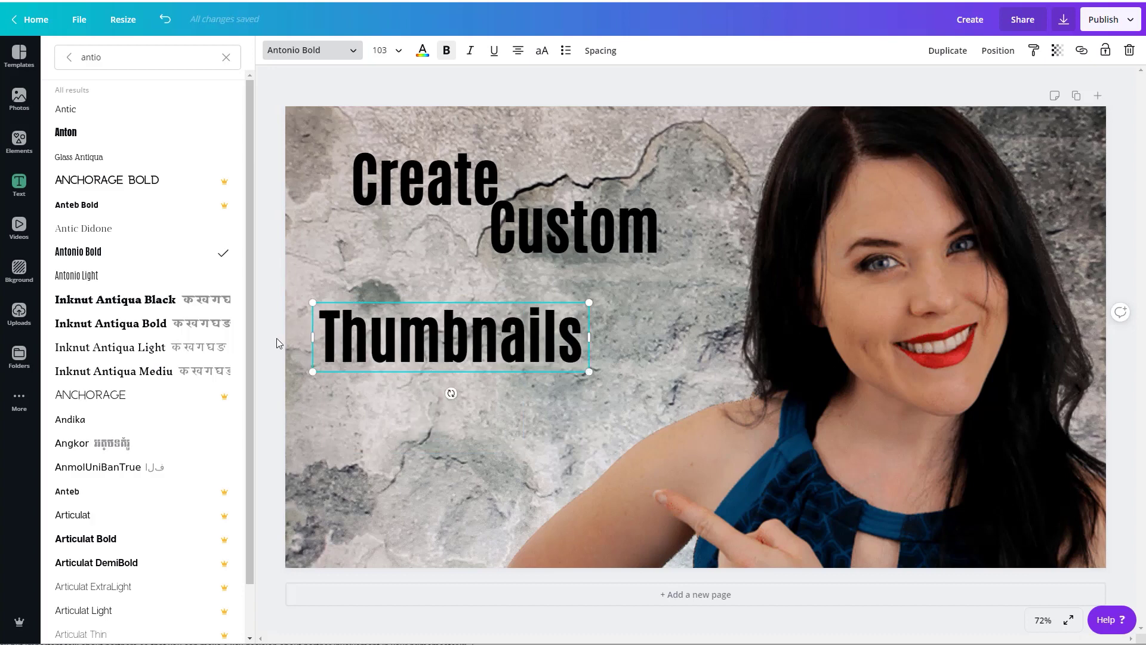
left_click(225, 60)
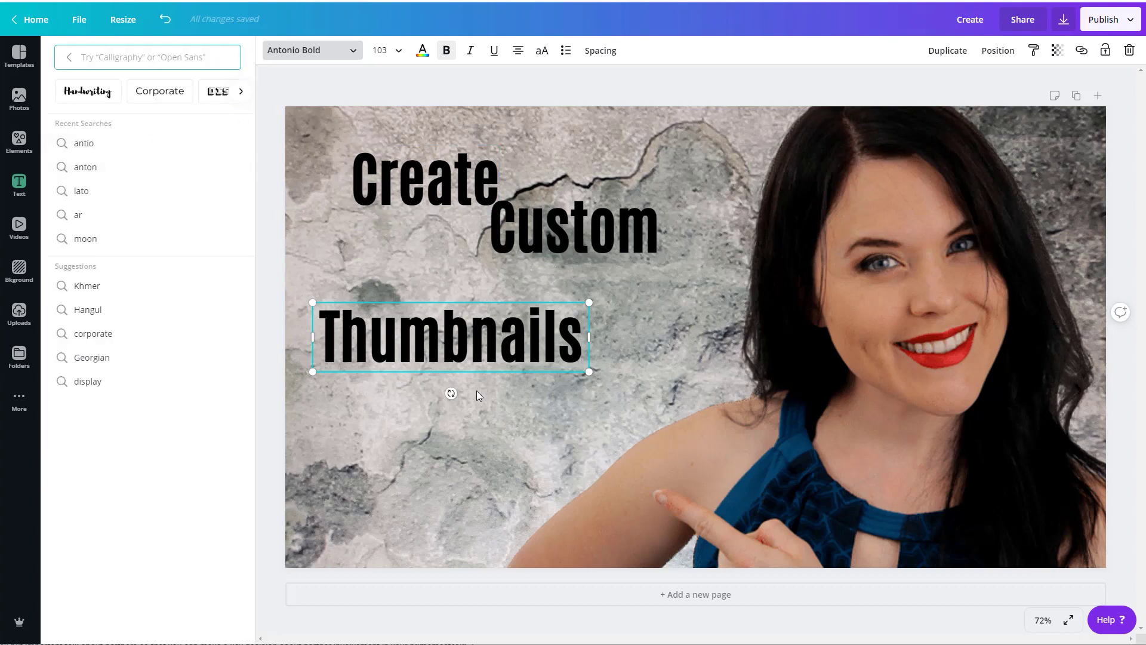
left_click(477, 394)
Arrange "Create" and "Custom" side by side in one row and center "Thumbnails" beneath them
left_click_drag(489, 346, 554, 347)
left_click_drag(392, 179, 366, 192)
left_click_drag(566, 225, 595, 212)
left_click_drag(429, 211, 422, 225)
left_click_drag(506, 335, 506, 302)
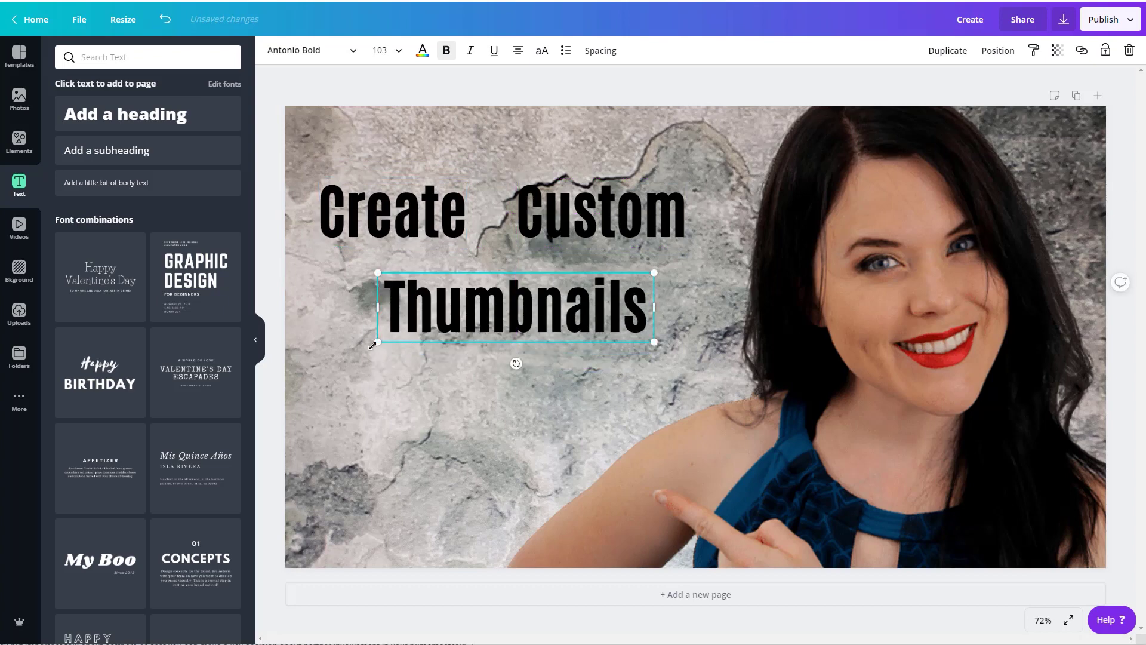
Enlarge "Thumbnails" to about the width of the row above it, and enlarge "Create" to font size 112
left_click_drag(370, 356, 254, 387)
left_click_drag(464, 317, 517, 311)
left_click(430, 215)
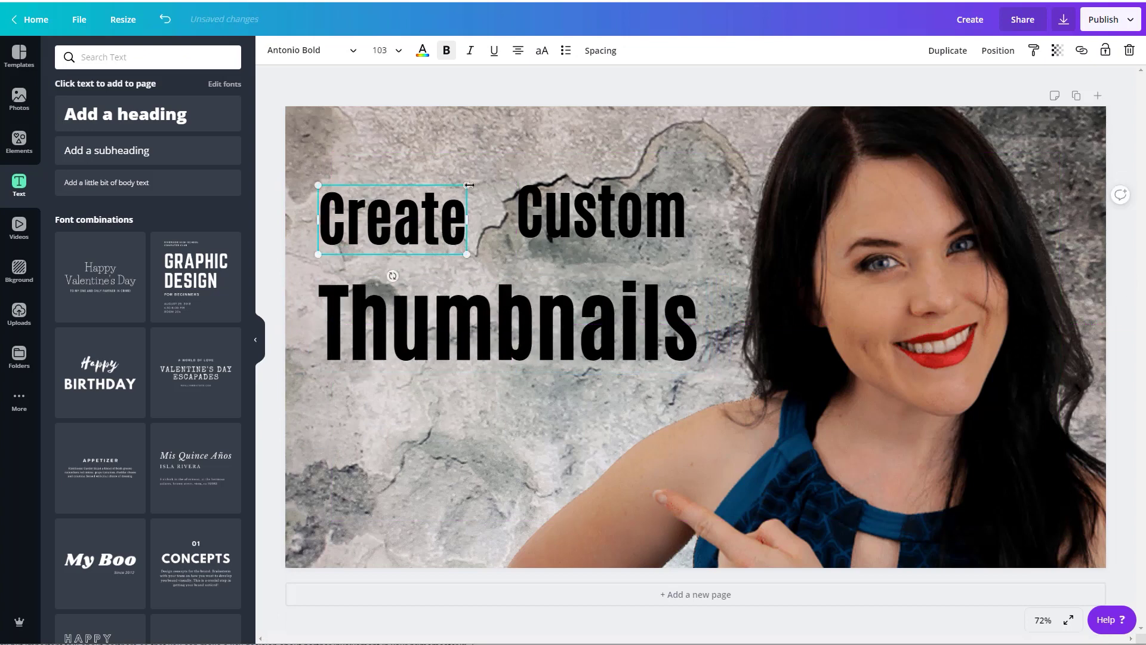
left_click_drag(475, 181, 487, 180)
Enlarge "Custom" to match "Create" and align both words in one row, with "Create" flush with the left edge of "Thumbnails"
left_click_drag(556, 213, 548, 221)
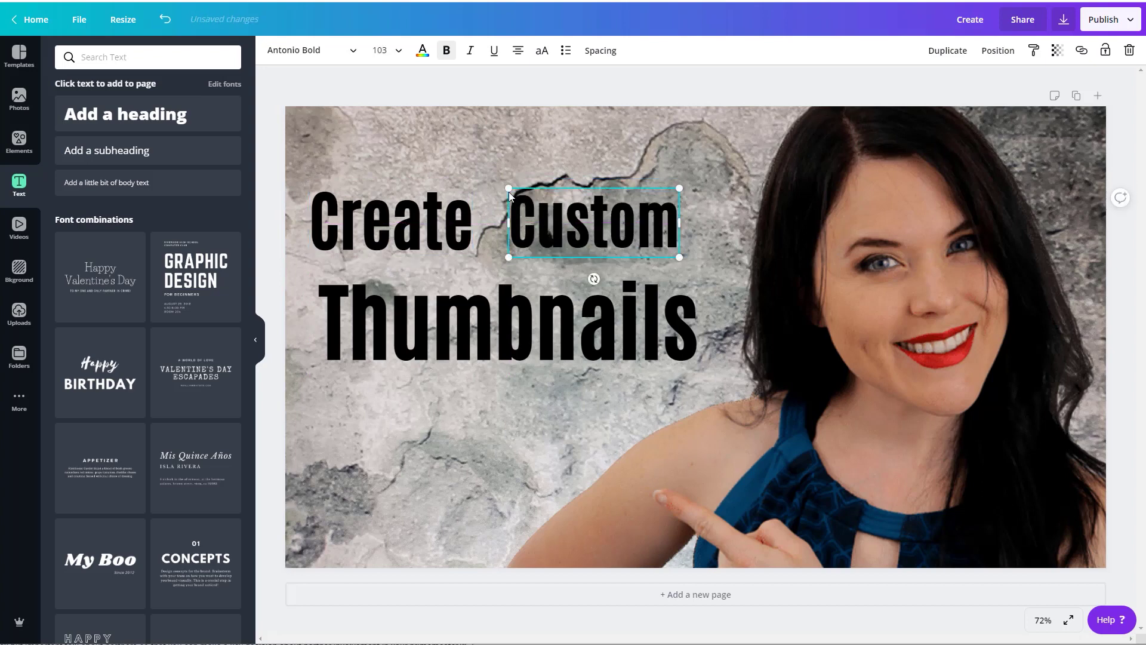
left_click_drag(497, 185, 482, 179)
left_click_drag(584, 231, 586, 232)
mouse_move(391, 250)
left_mouse_down()
mouse_move(405, 249)
mouse_move(403, 263)
mouse_move(394, 258)
left_mouse_up()
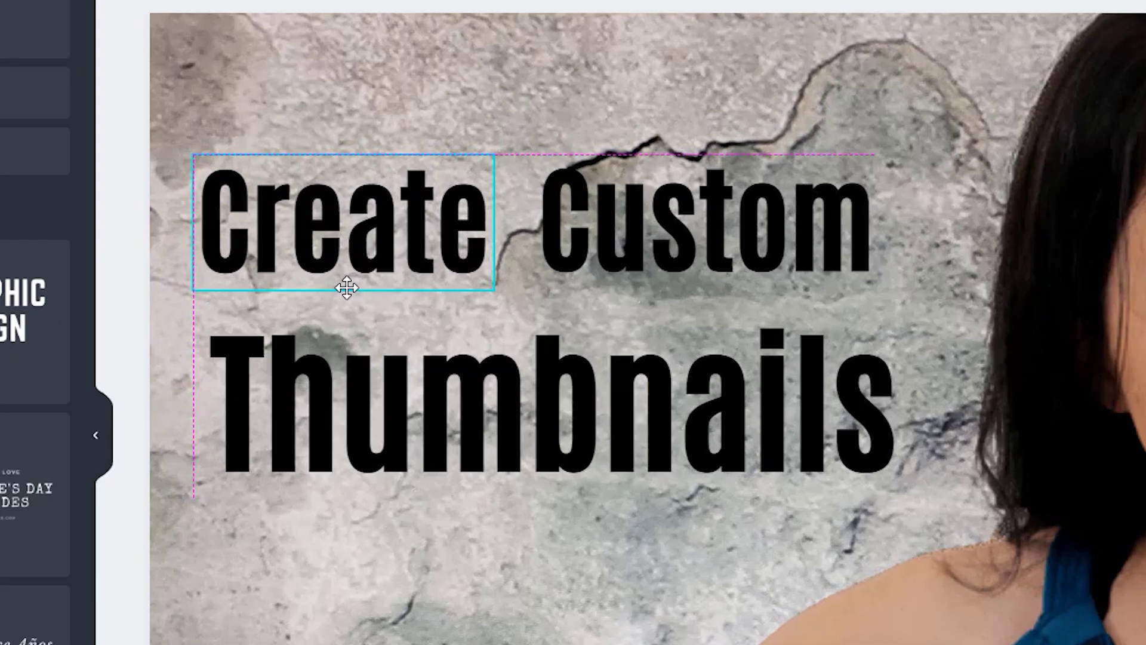
left_click_drag(346, 288, 347, 288)
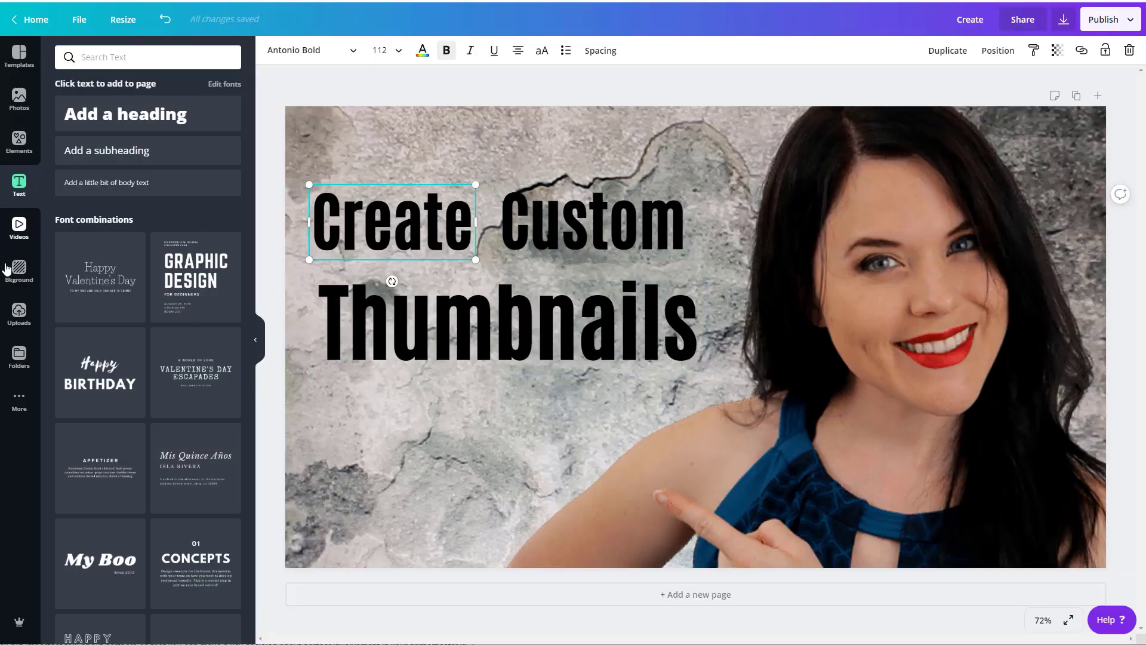
Search the elements for "youtube" and add the red YouTube play logo below "Thumbnails"
left_click(19, 141)
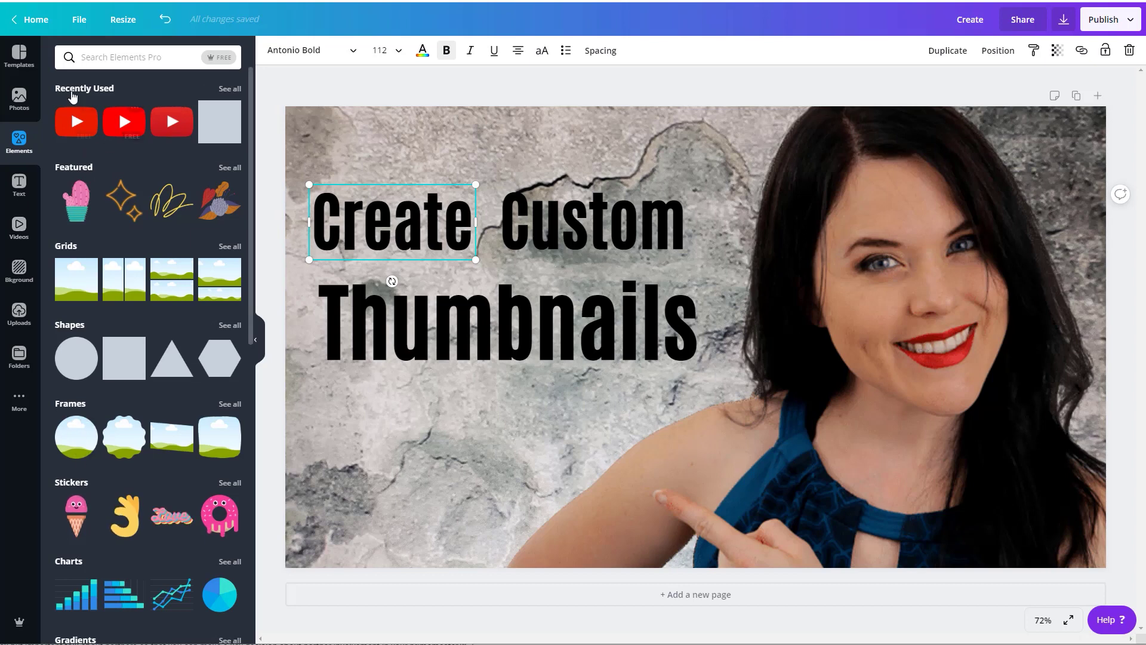
left_click(169, 58)
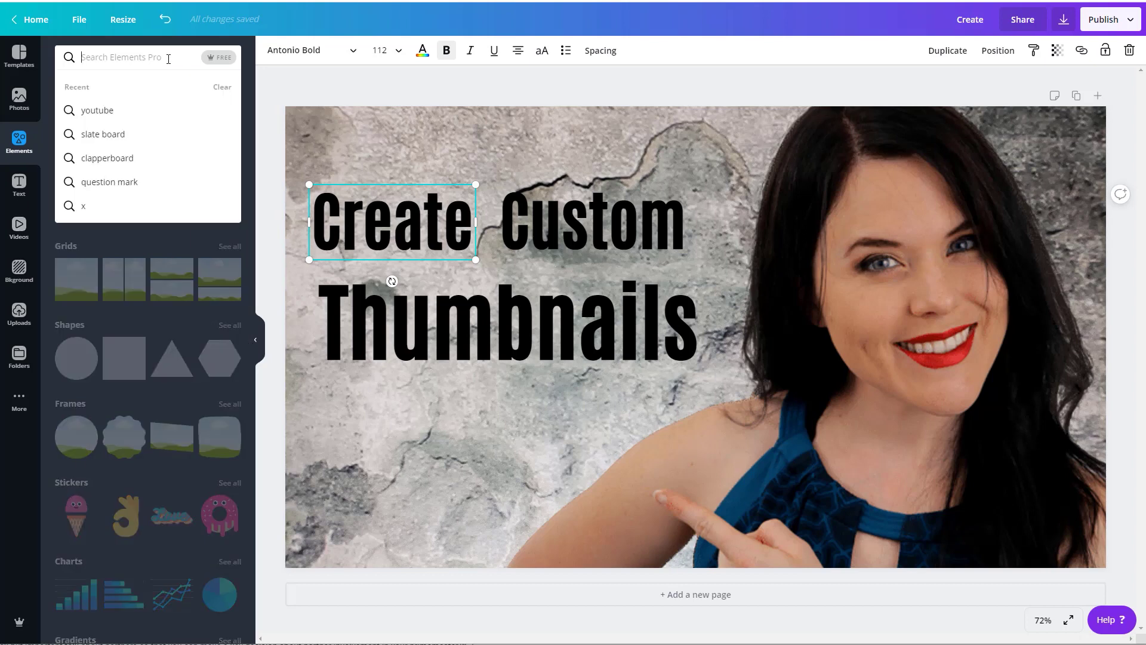
type("youtube")
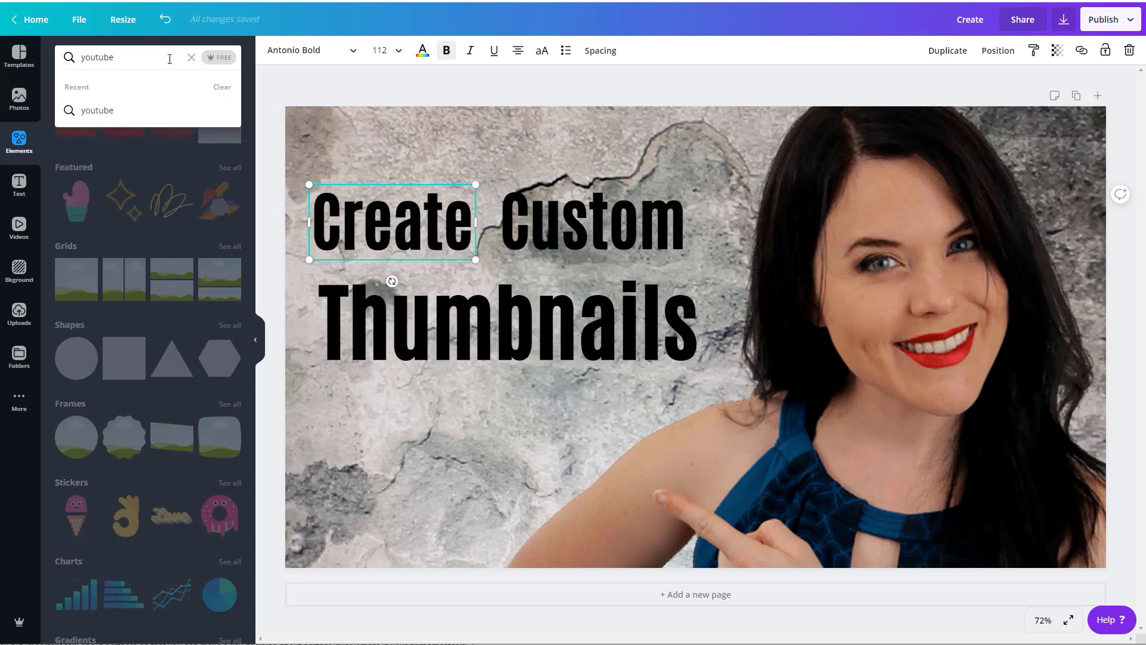
left_click(152, 110)
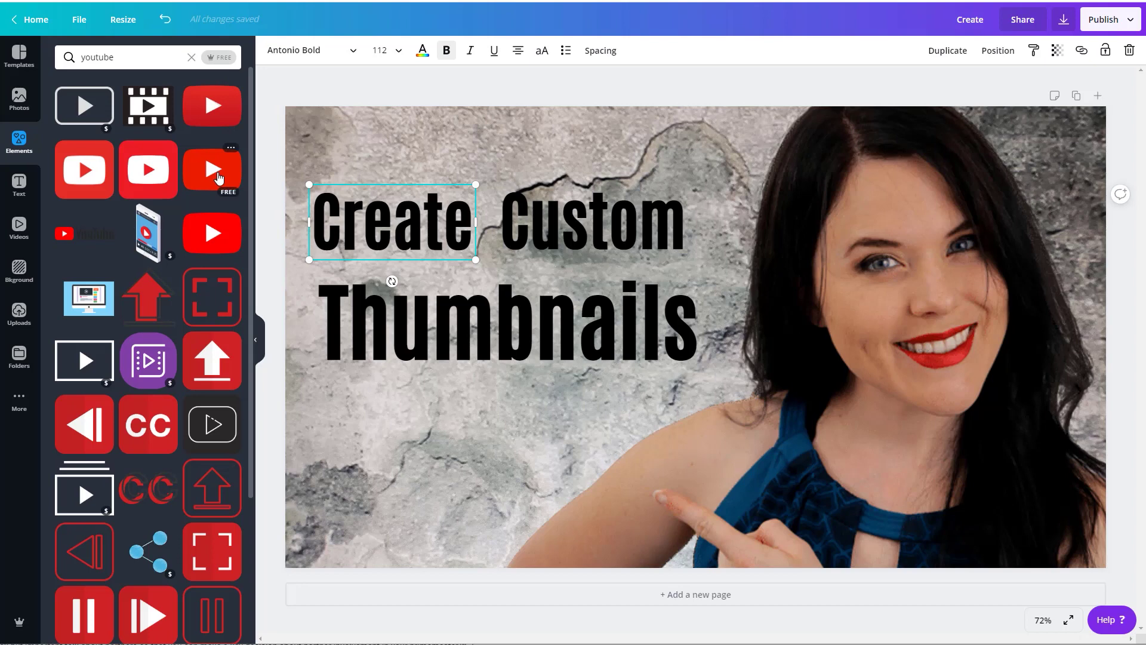
left_click_drag(215, 190, 424, 502)
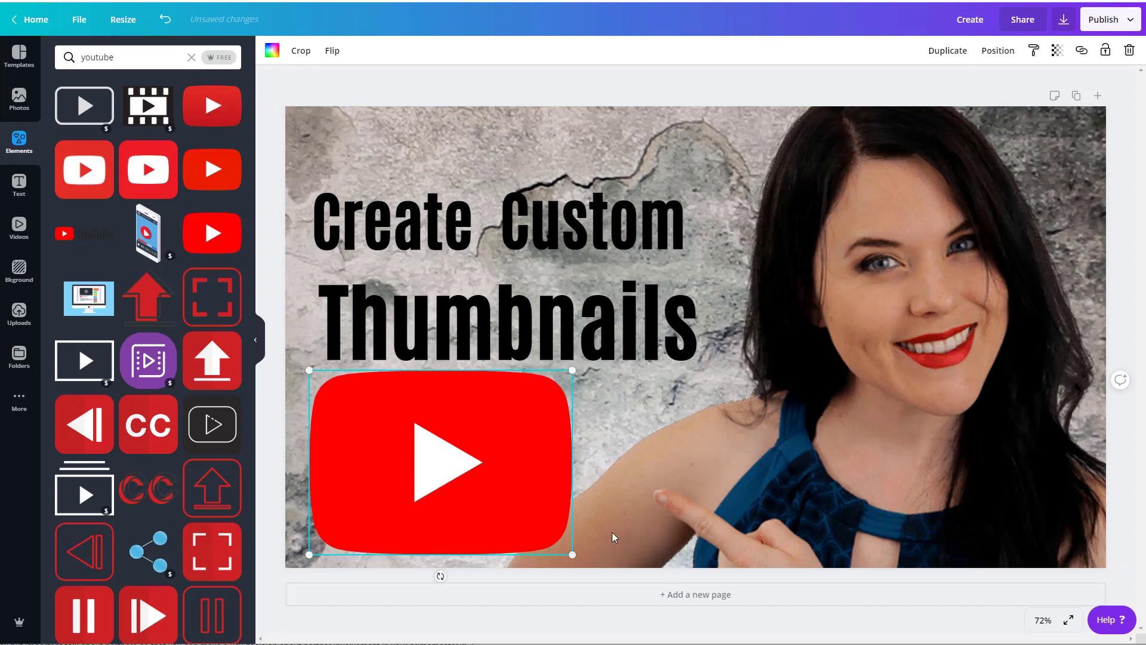
Shrink the YouTube logo and place it in the free area beneath the left part of "Thumbnails"
mouse_move(538, 391)
left_mouse_down()
mouse_move(468, 443)
mouse_move(537, 396)
mouse_move(526, 401)
left_mouse_up()
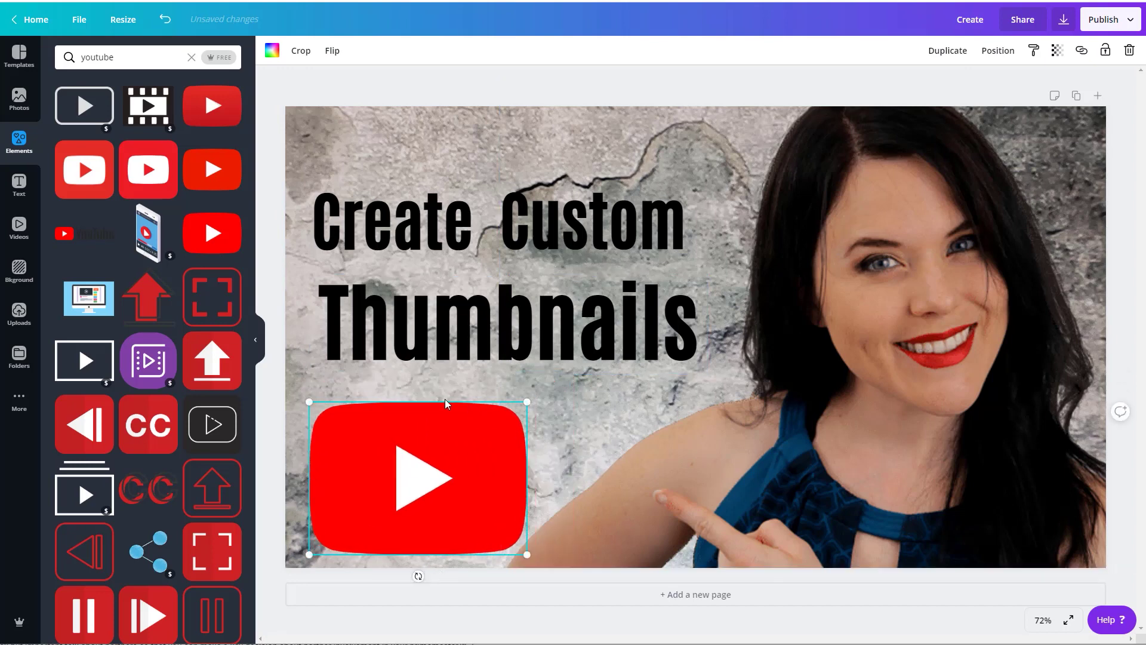
mouse_move(420, 575)
left_mouse_down()
mouse_move(449, 570)
mouse_move(422, 569)
left_mouse_up()
left_click_drag(420, 505, 440, 493)
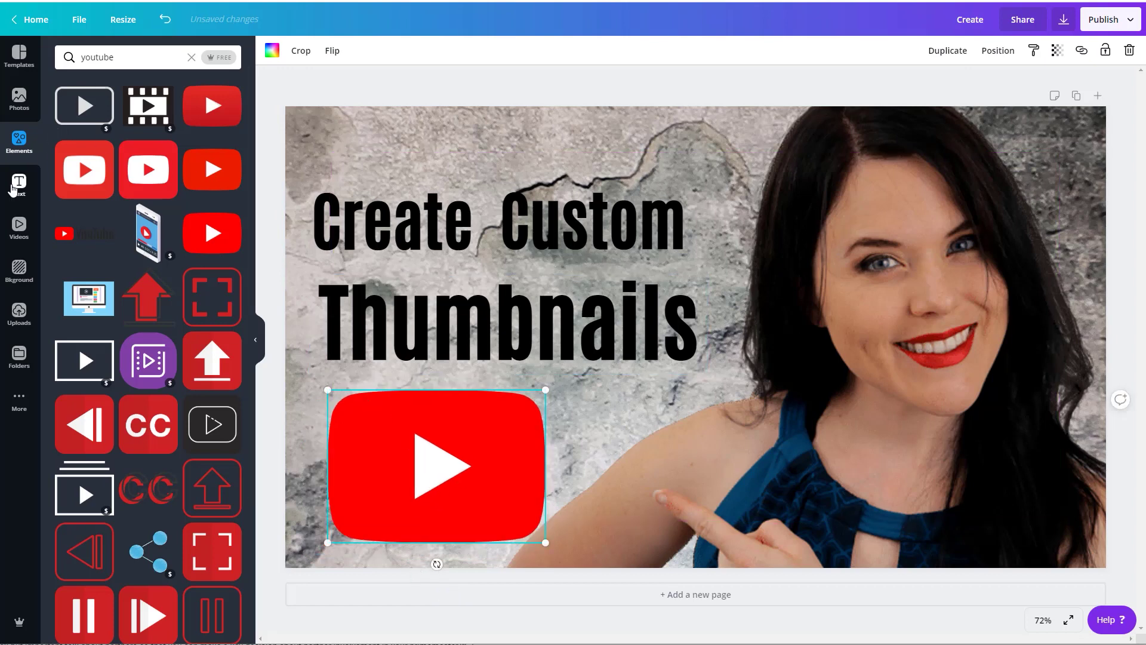
Add a square shape and stretch it into a banner about 210 px high behind "Create Custom"
left_click(19, 141)
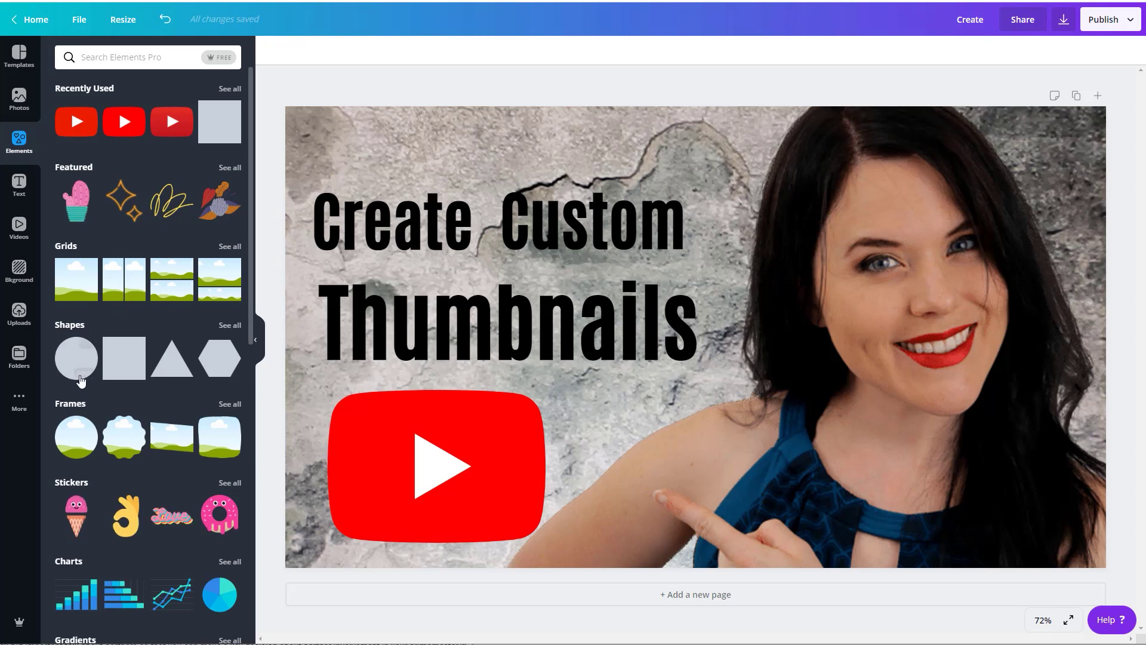
left_click(129, 358)
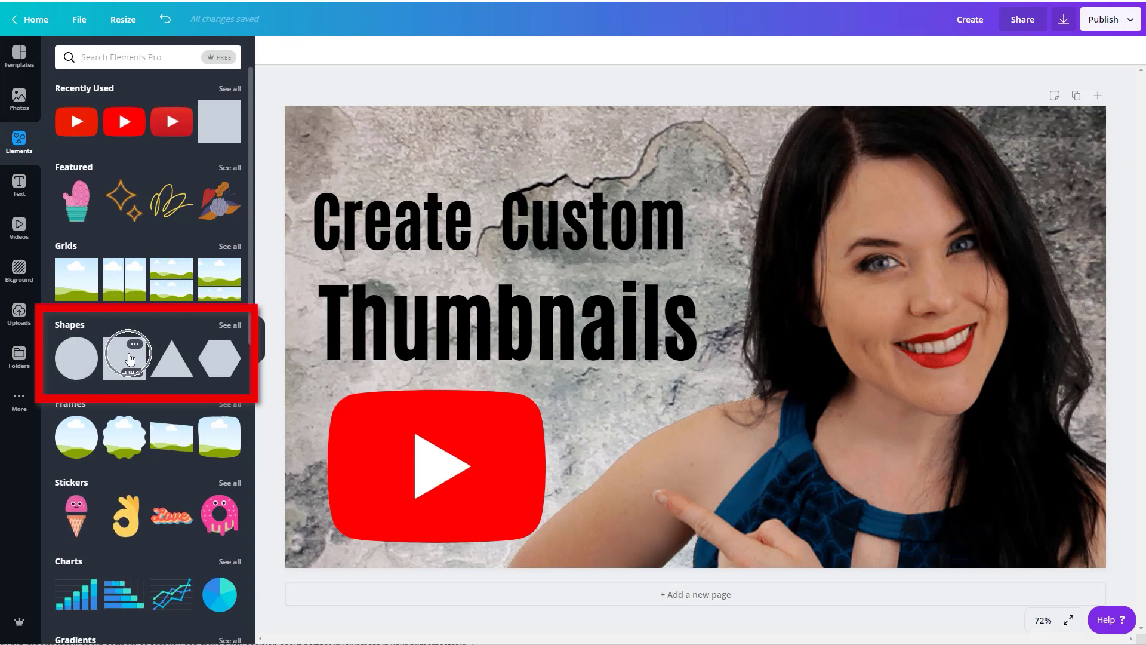
left_click_drag(738, 422, 482, 261)
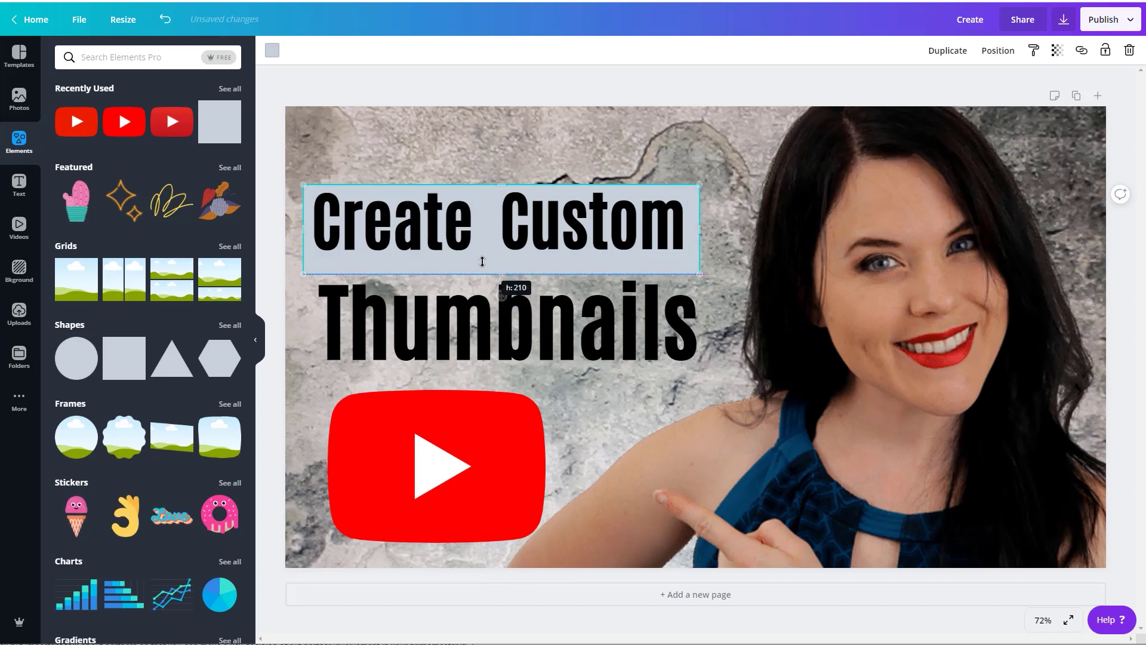
Center the banner behind "Create Custom", group it with both words and tilt the group slightly counterclockwise
left_click_drag(738, 52, 487, 257)
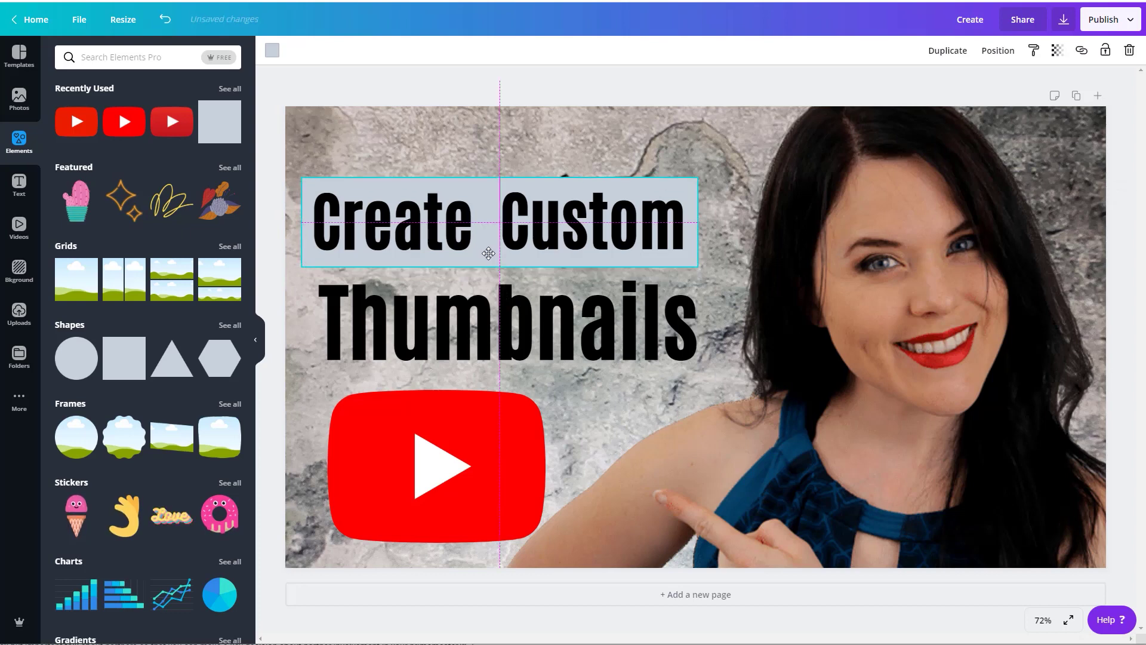
left_click_drag(489, 254, 499, 277)
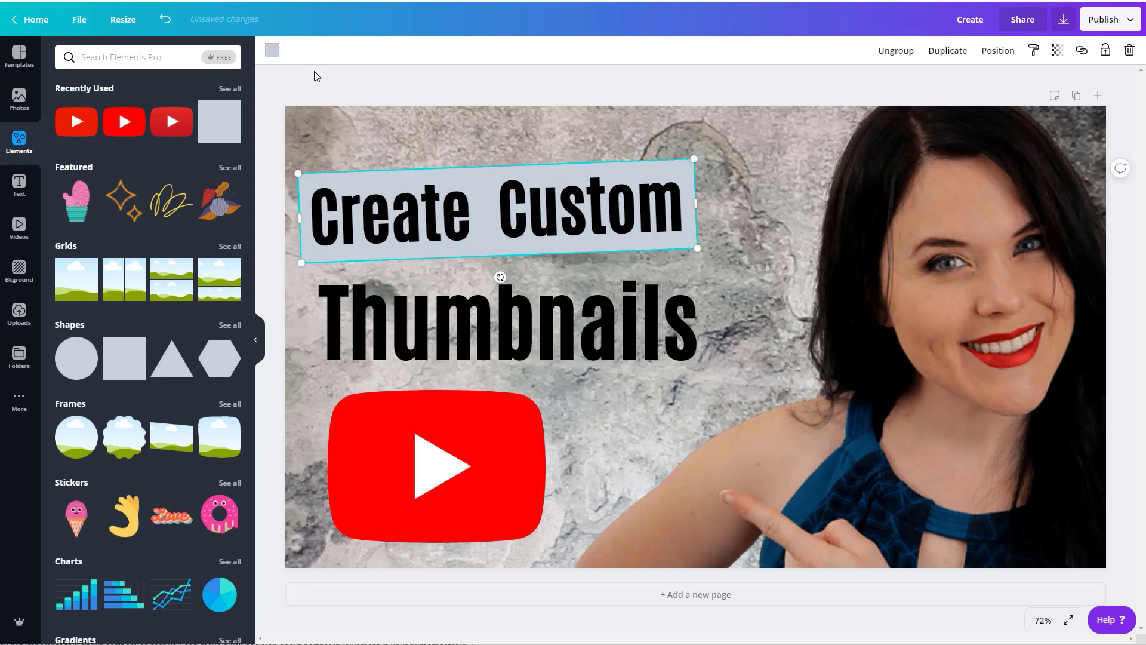
Try white as the banner's fill behind "Create Custom", and settle on black
left_click(271, 53)
left_click(131, 171)
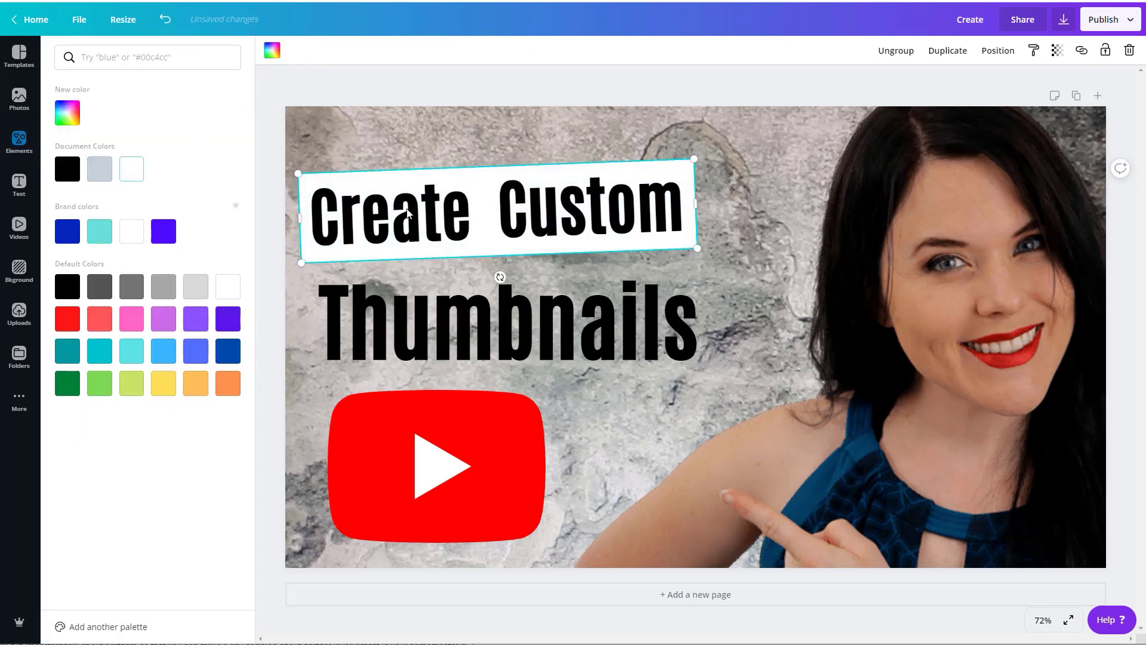
left_click(81, 171)
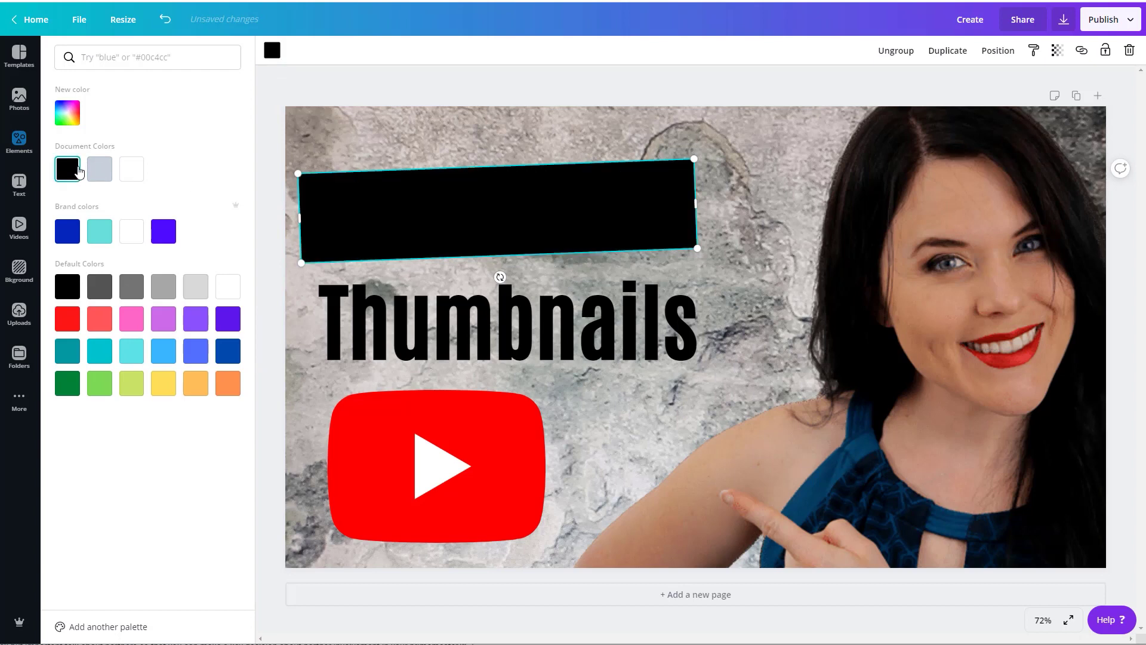
Change the text color of "Create" and "Custom" to white
left_click(420, 224)
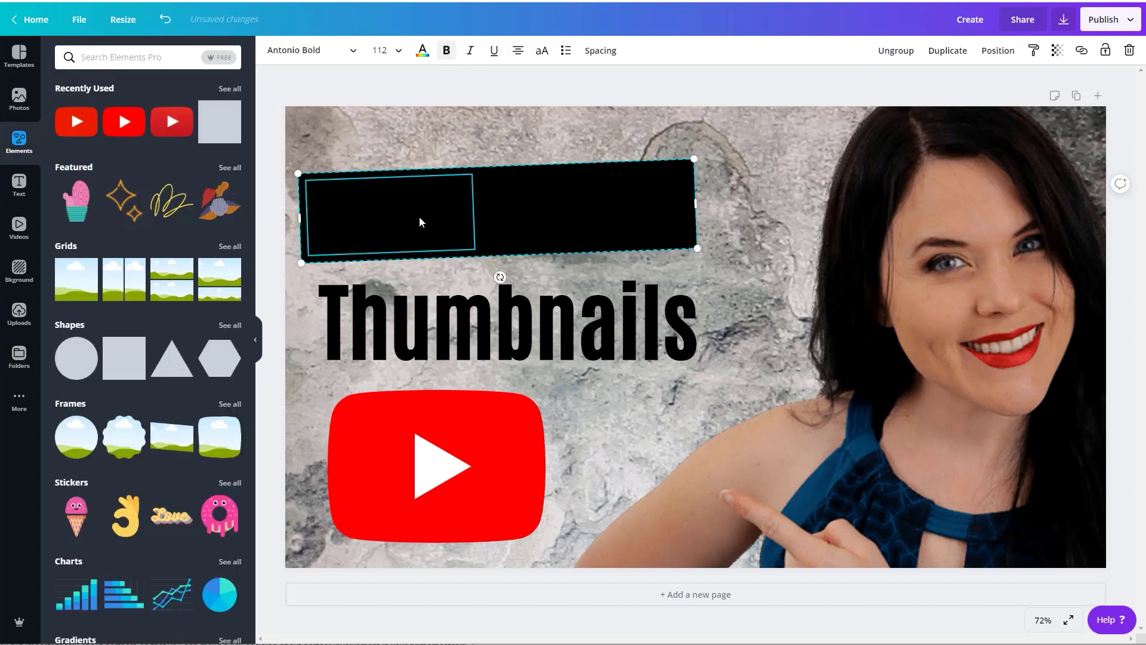
left_click(422, 52)
left_click(101, 174)
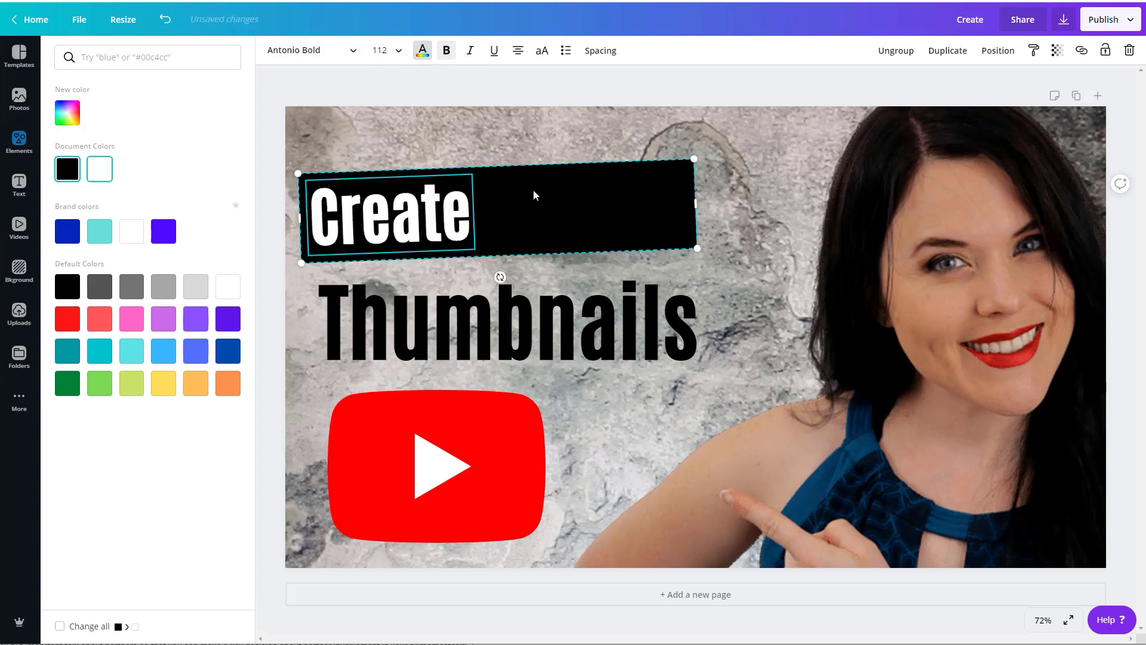
left_click(536, 190)
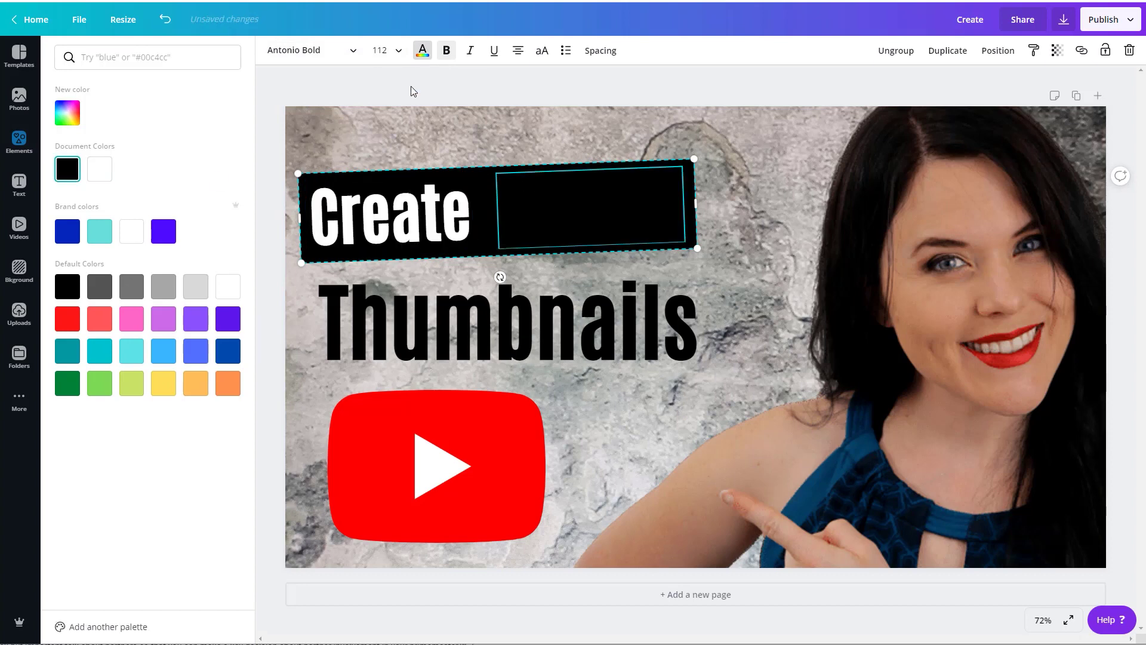
left_click(100, 171)
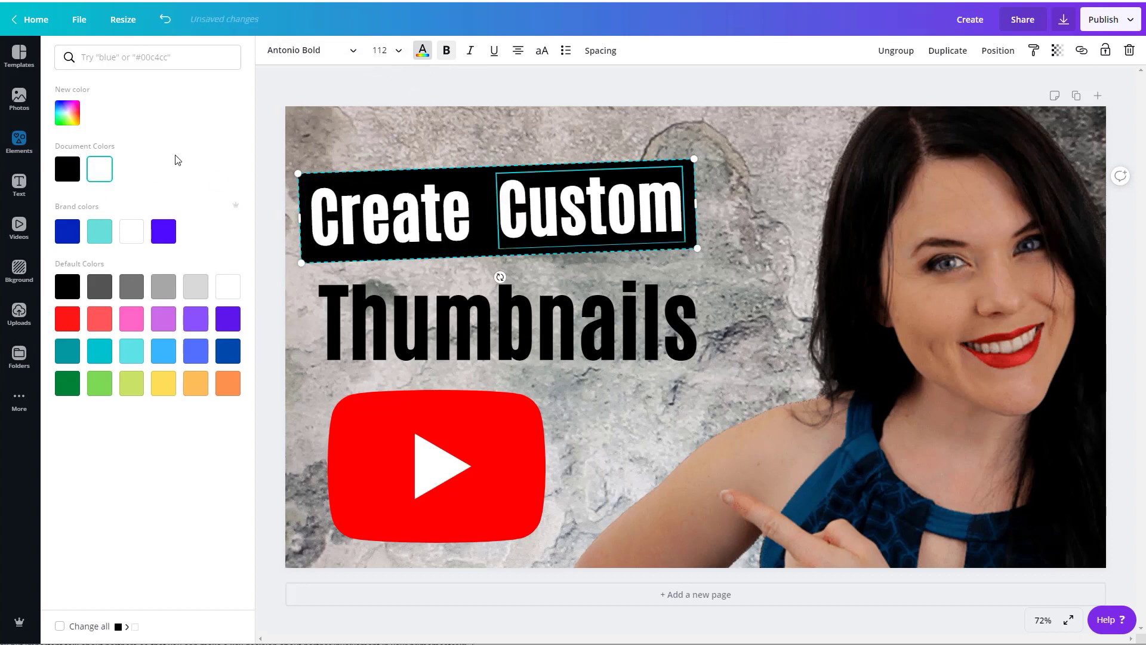
Ungroup the banner and words, place a duplicate of the black banner over "Thumbnails" and fill the copy white
left_click(464, 345)
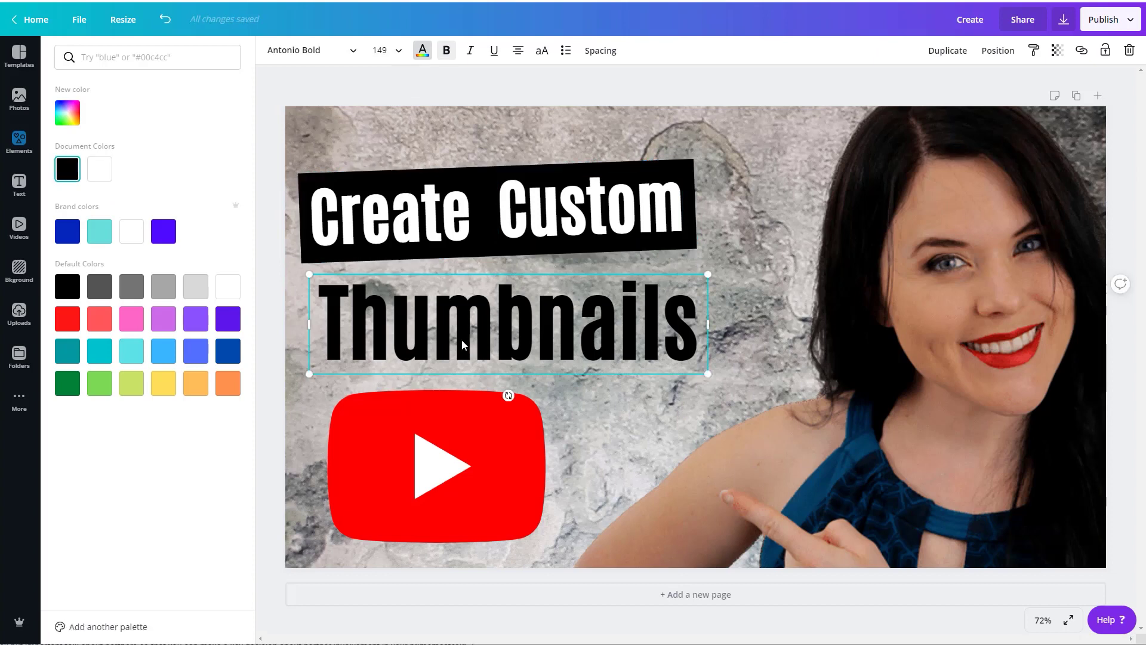
left_click(690, 245)
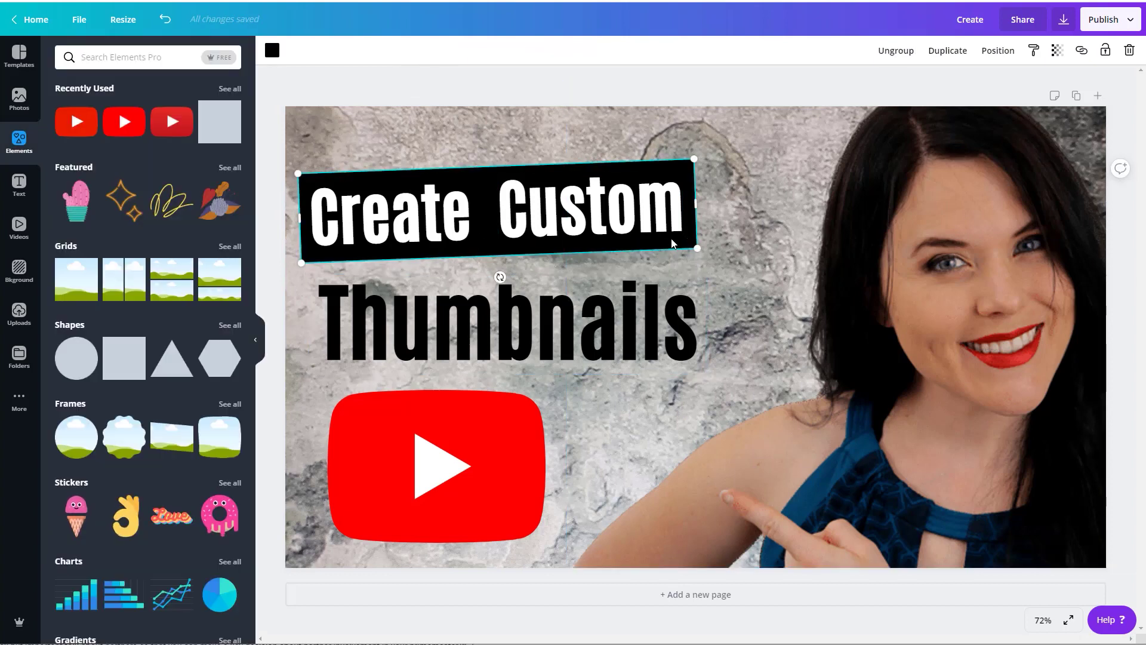
left_click(895, 50)
left_click(948, 50)
left_click_drag(500, 250, 476, 328)
left_click(272, 50)
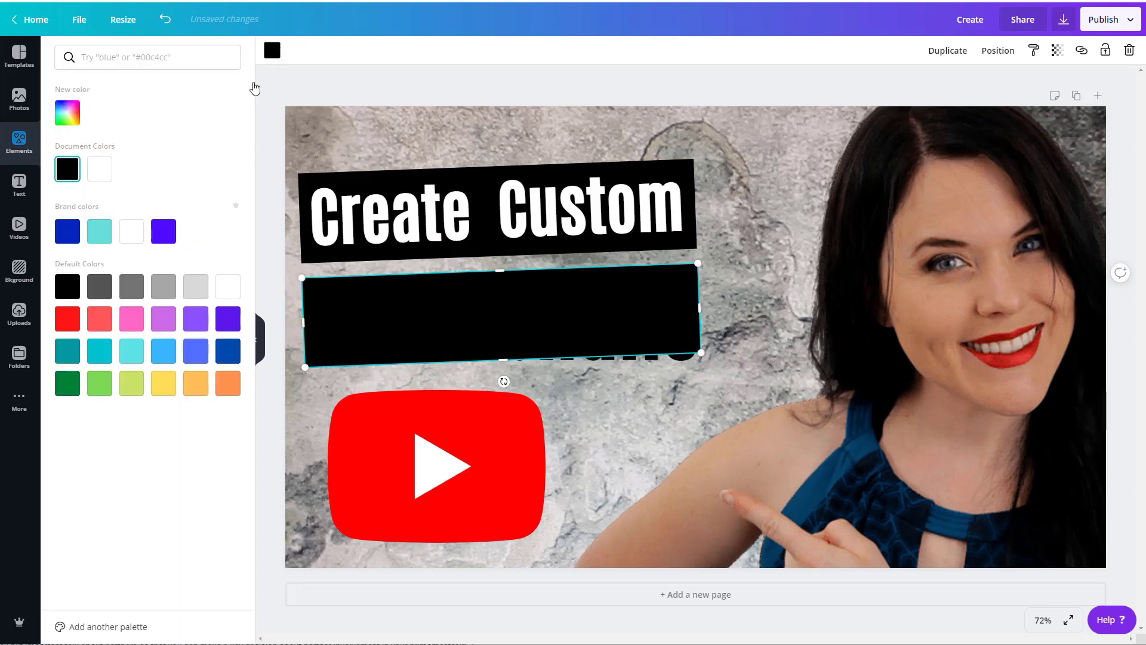
left_click(101, 169)
Align the white banner horizontally level over "Thumbnails" and send it backward behind the word
left_click_drag(499, 317, 506, 326)
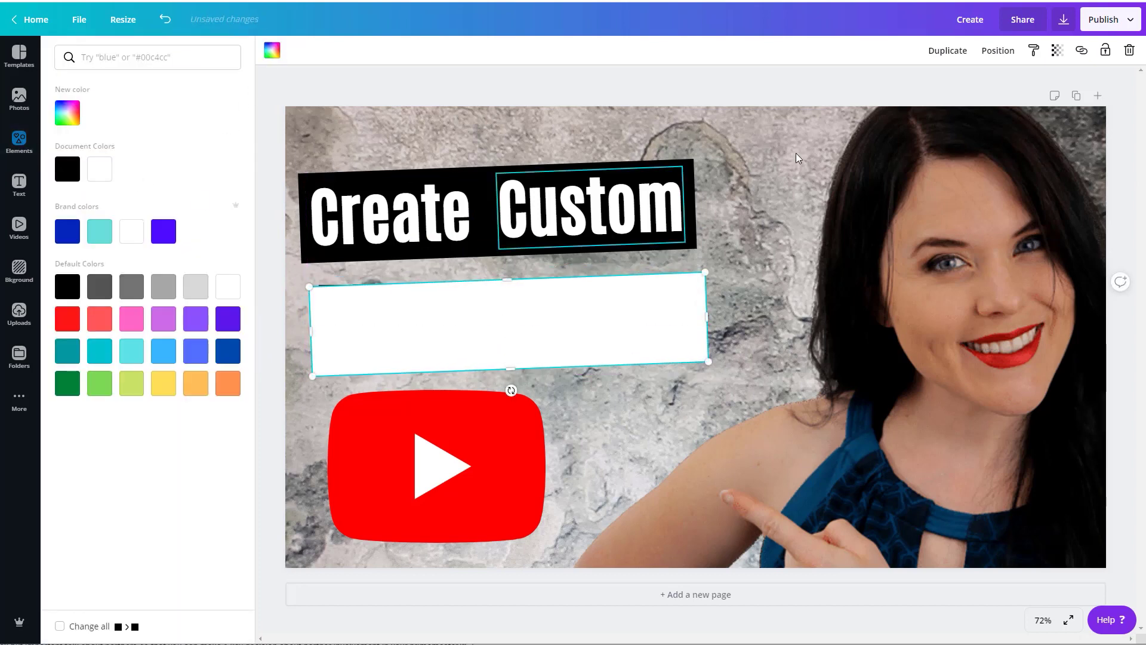
left_click_drag(511, 390, 507, 389)
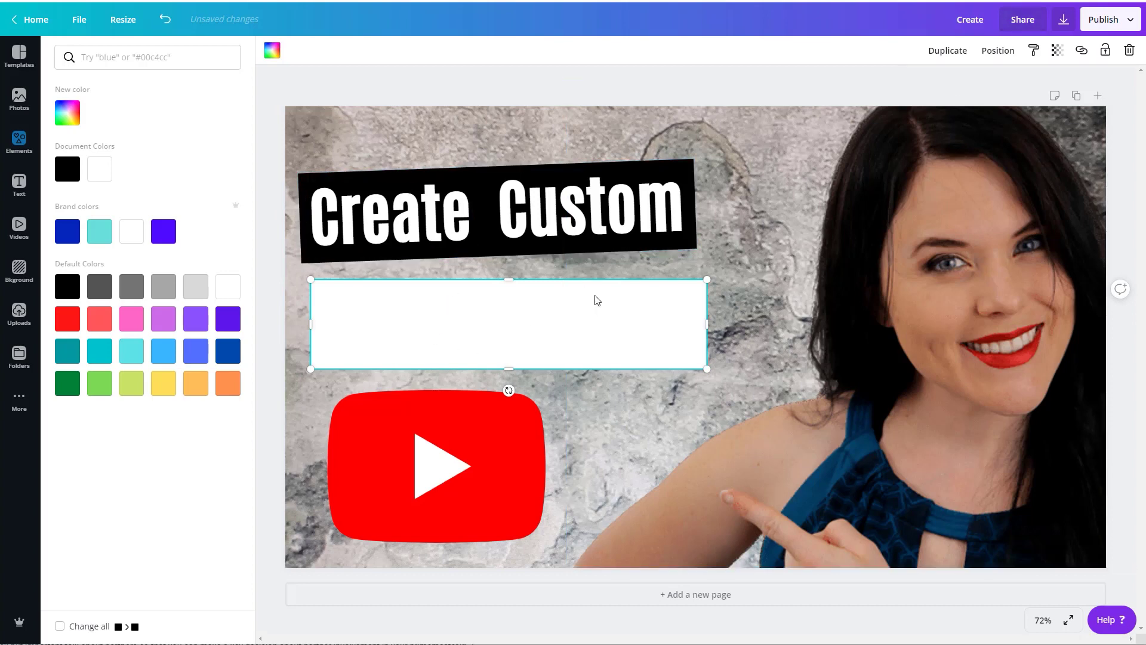
left_click(1009, 54)
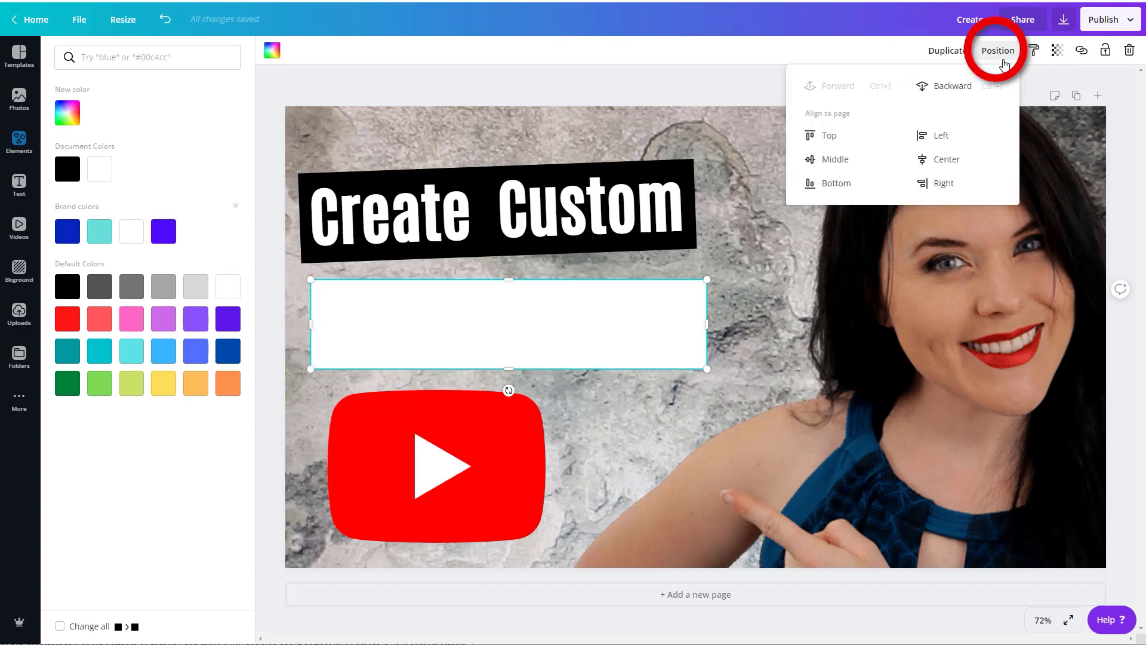
left_click(946, 90)
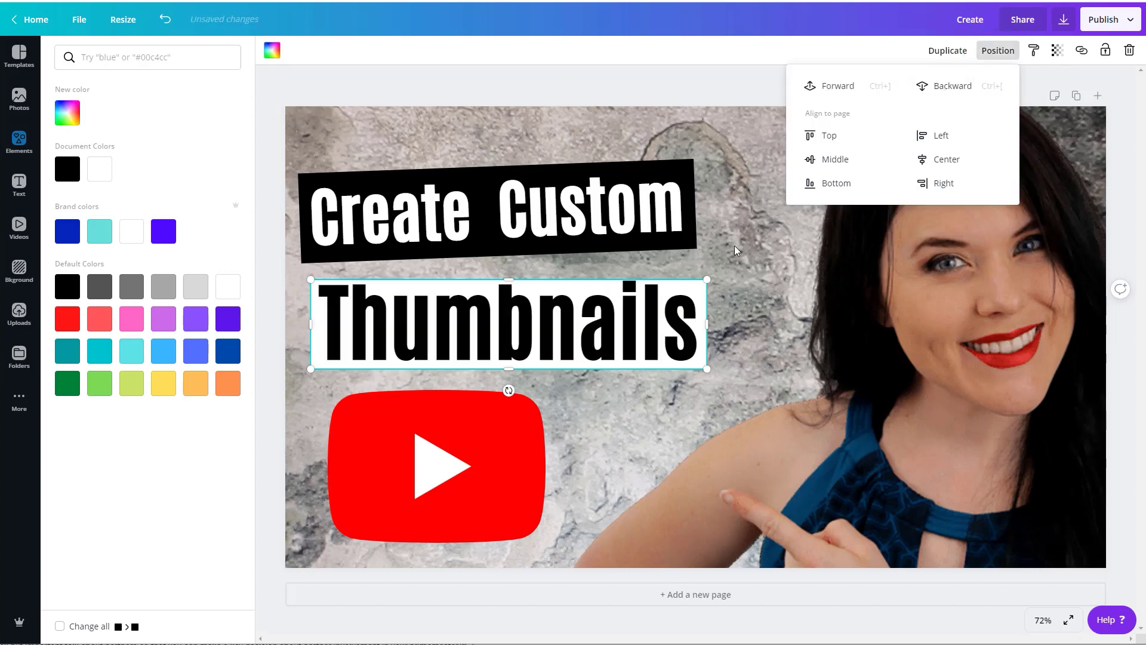
Nudge the white banner up to frame "Thumbnails", and tilt the banner and word together slightly clockwise
key("Up")
key("Up")
key("Up")
key("Up")
key("Up")
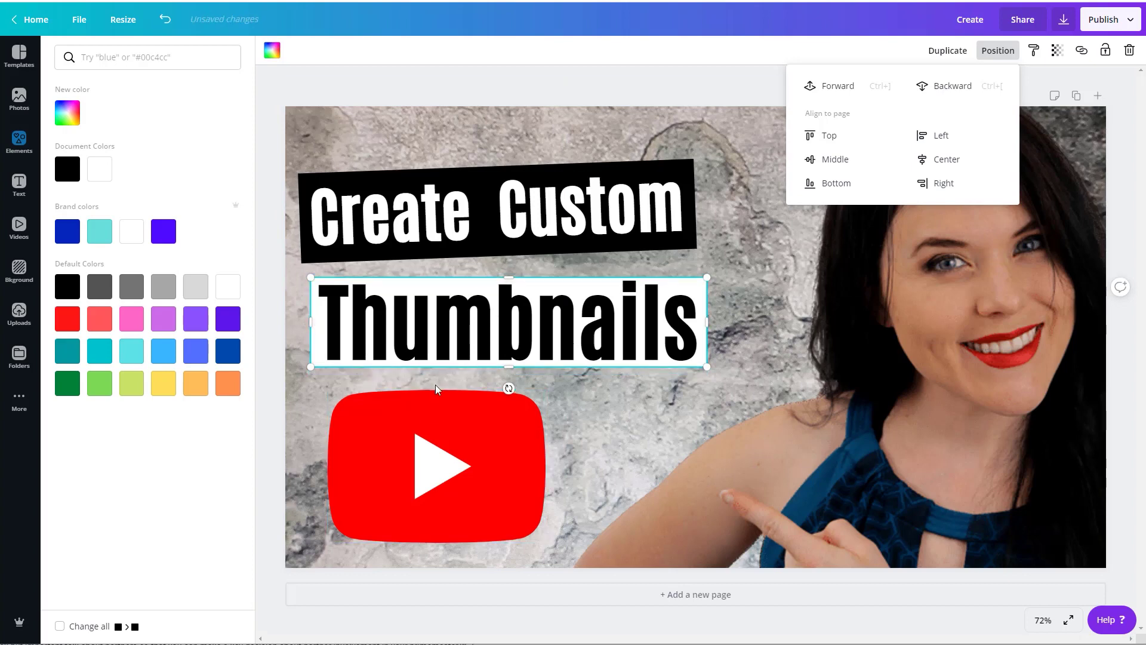
left_click(623, 65)
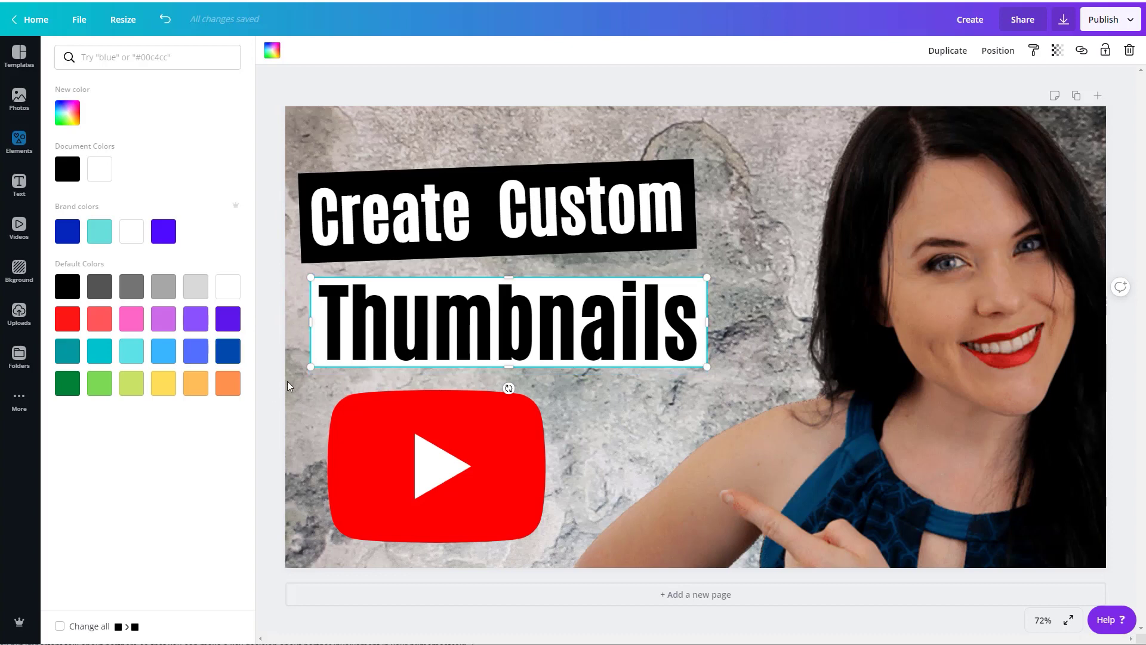
left_click(331, 324)
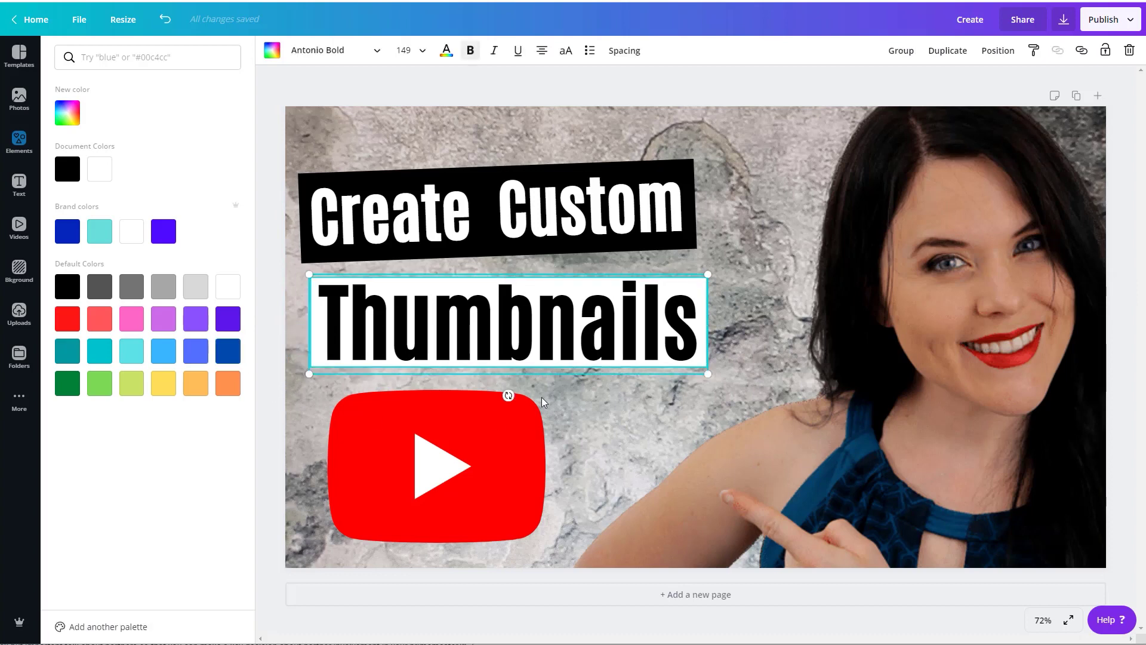
left_click_drag(507, 395, 500, 395)
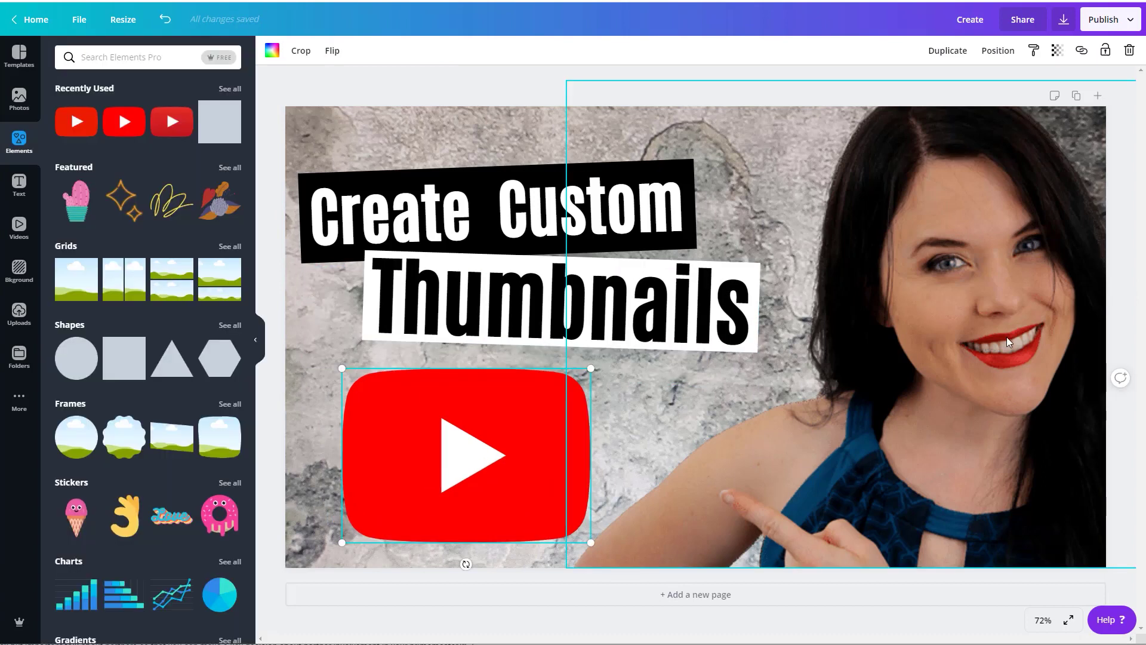
Adjust the woman's portrait to brightness 20, contrast 43 and saturation 10
left_click(357, 51)
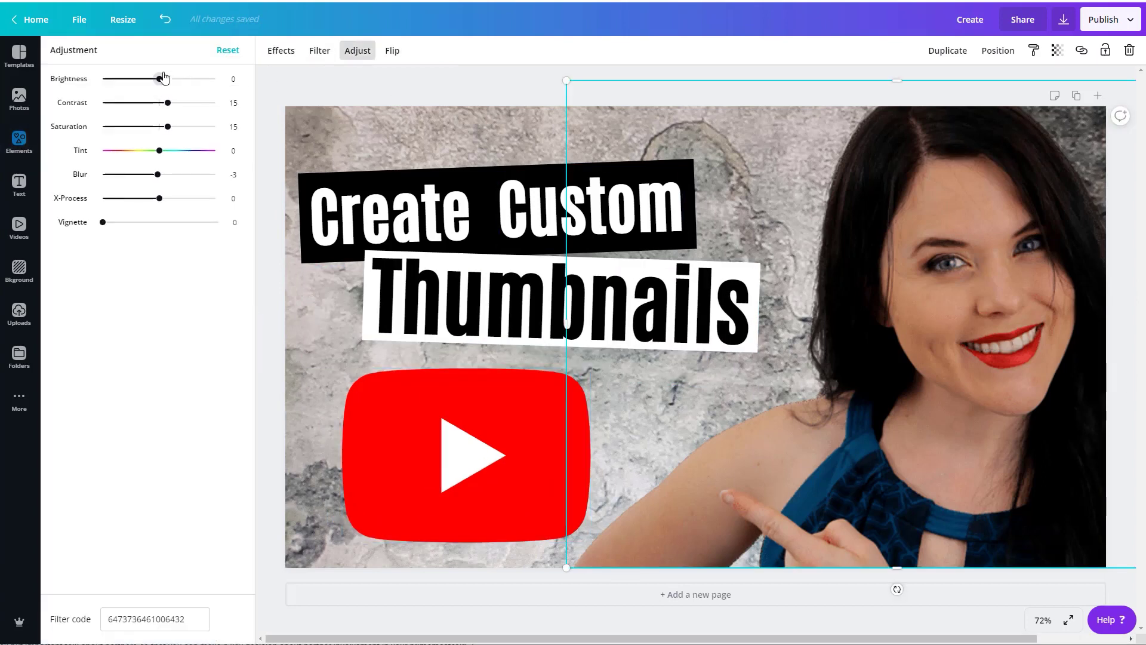
left_click_drag(164, 85, 169, 86)
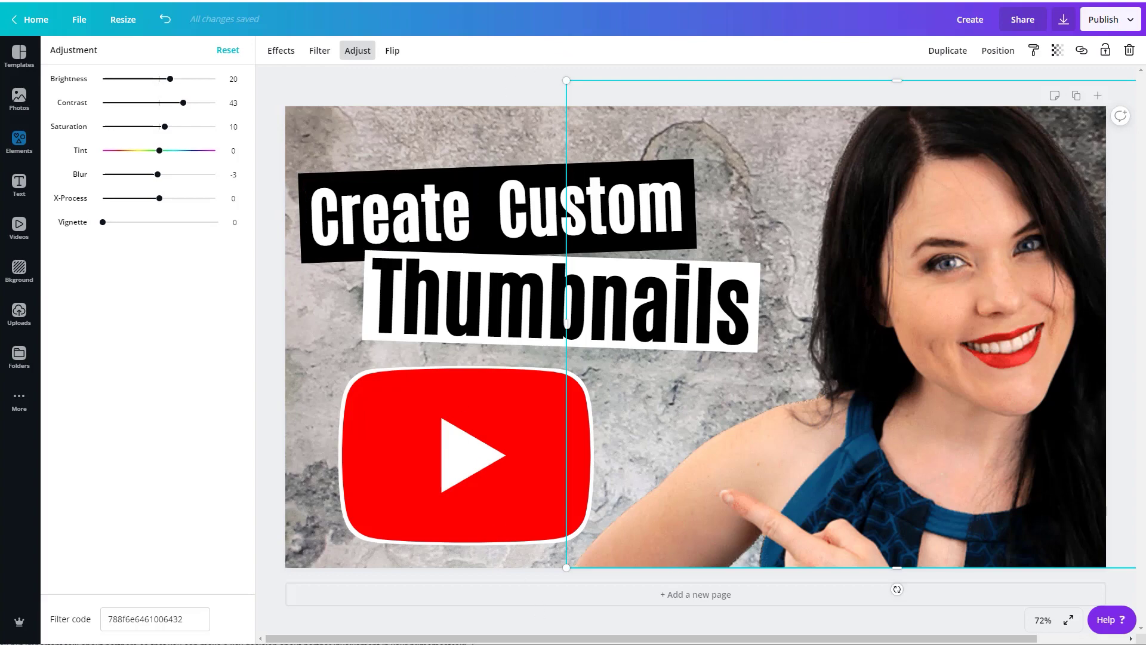
left_click(358, 130)
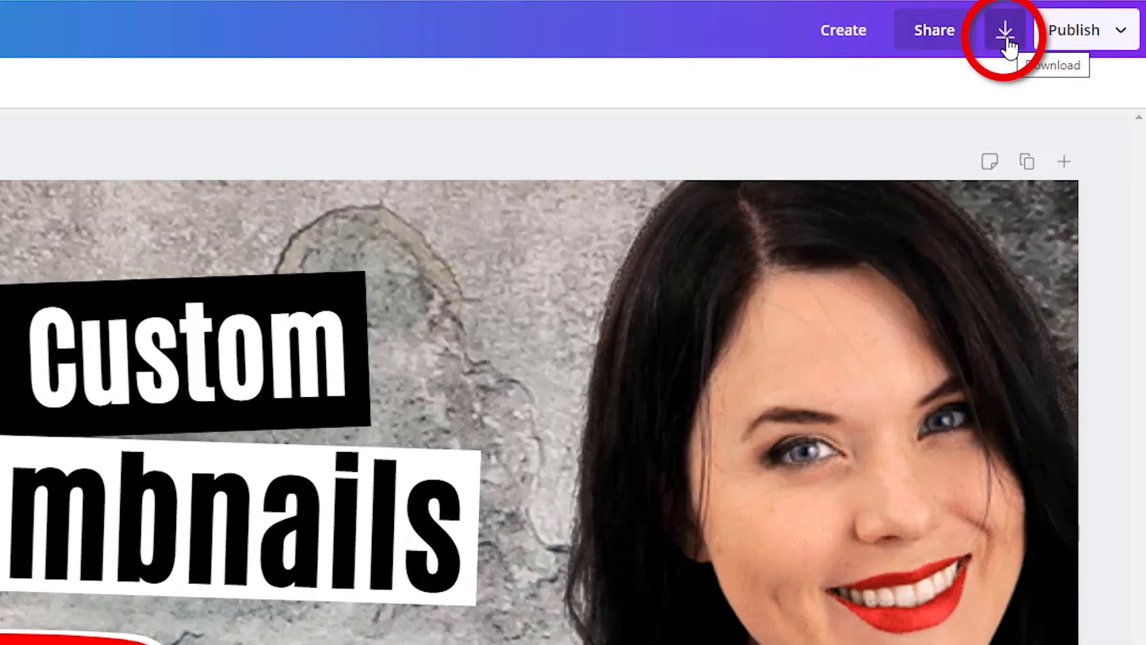
Download the thumbnail as a JPG at 100% quality
left_click(1006, 41)
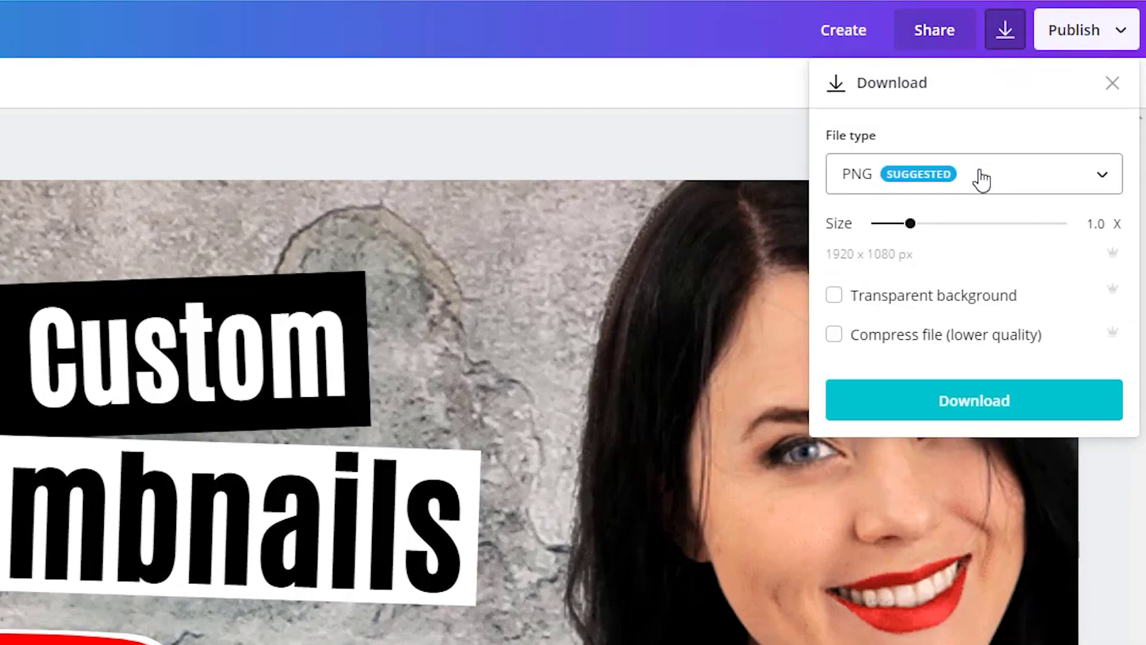
left_click(982, 179)
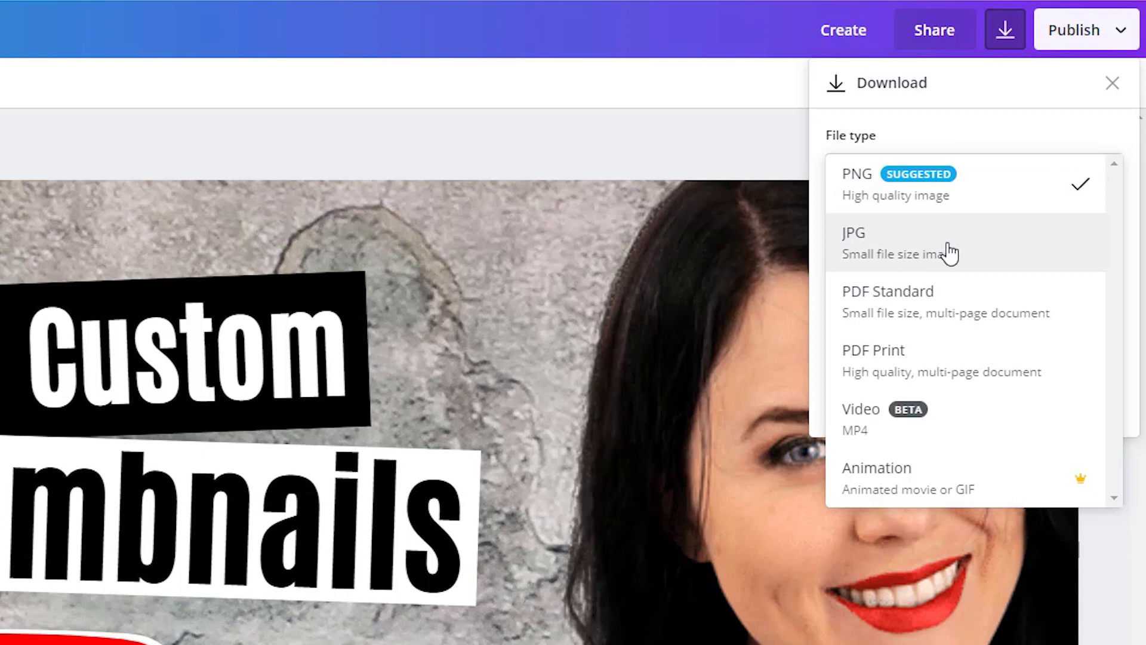
left_click(949, 253)
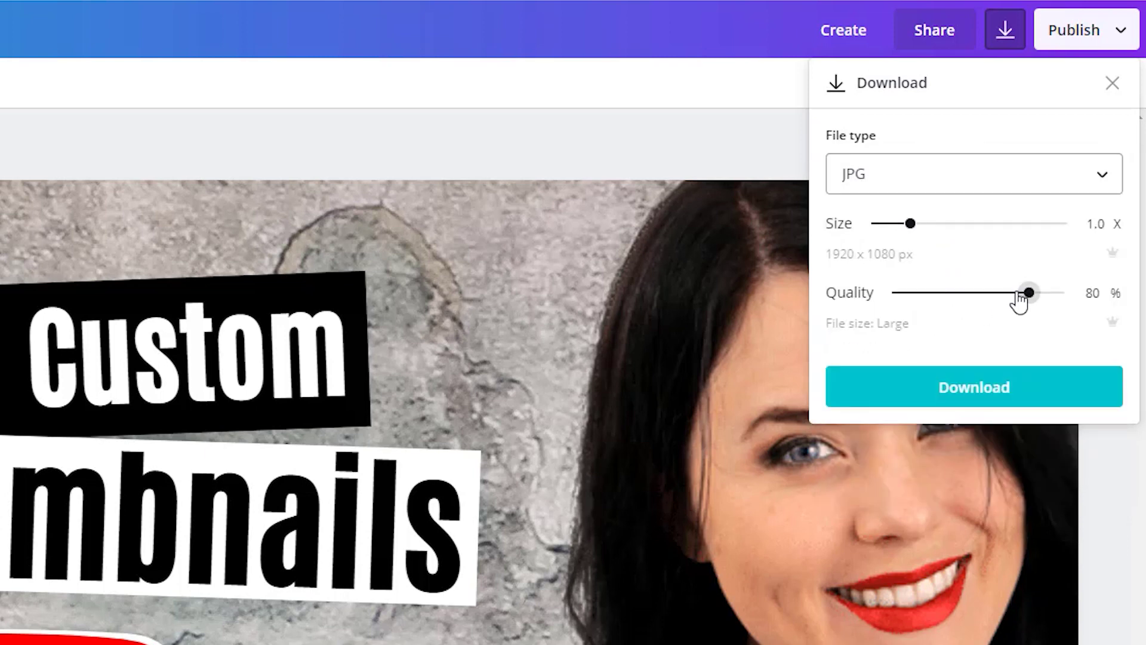
left_click_drag(1041, 298, 1105, 307)
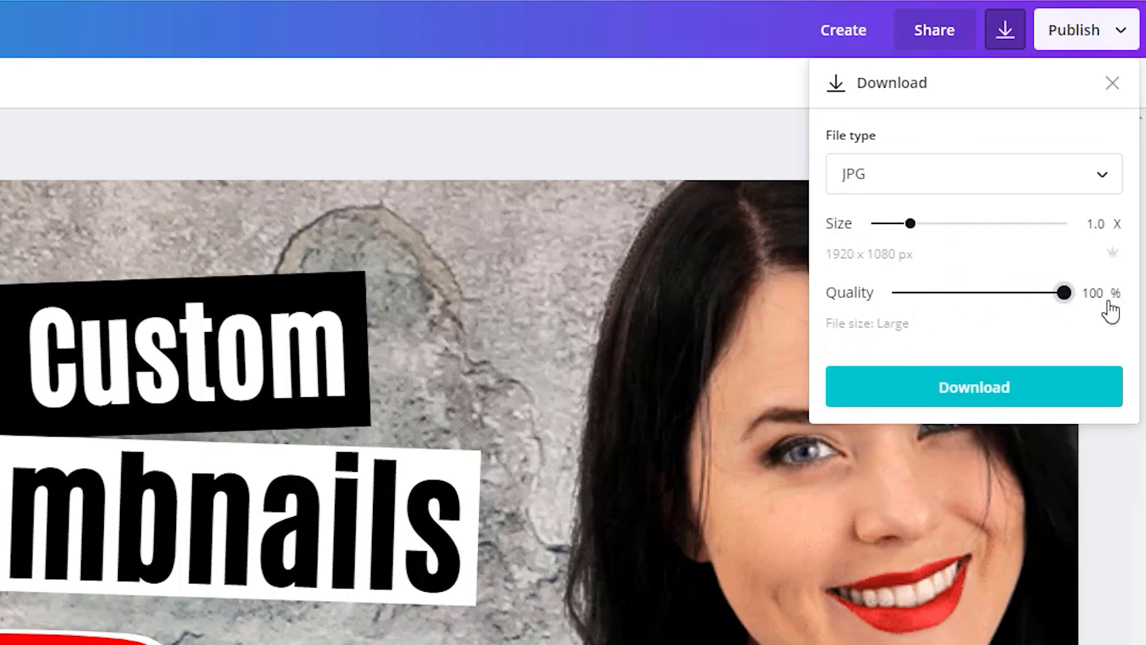
left_click(945, 387)
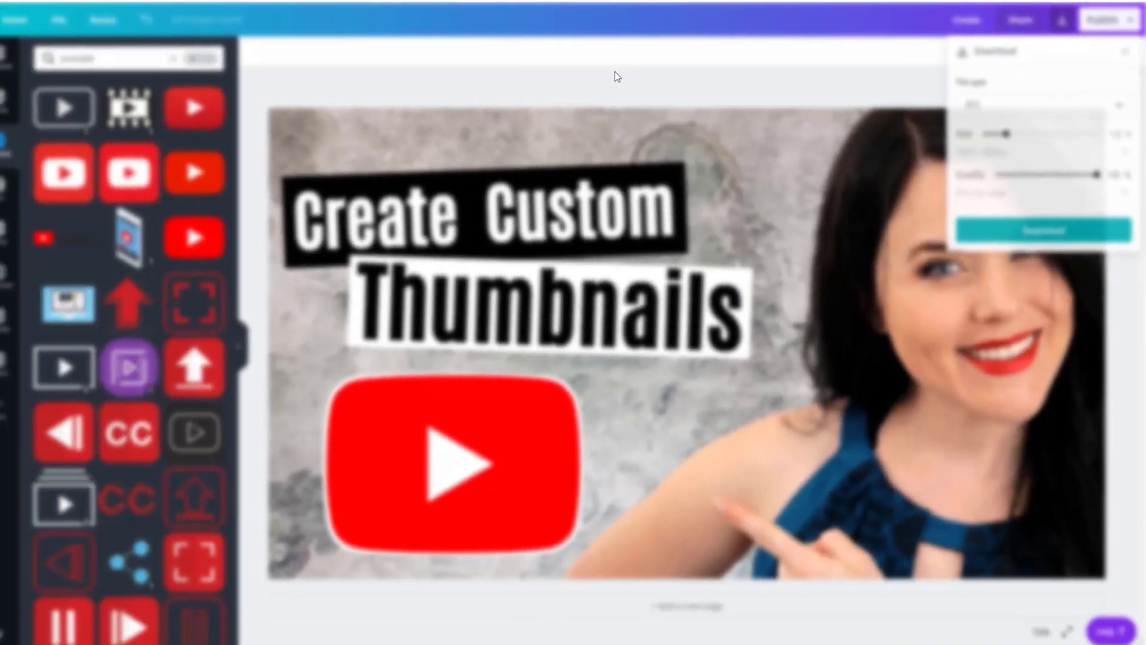